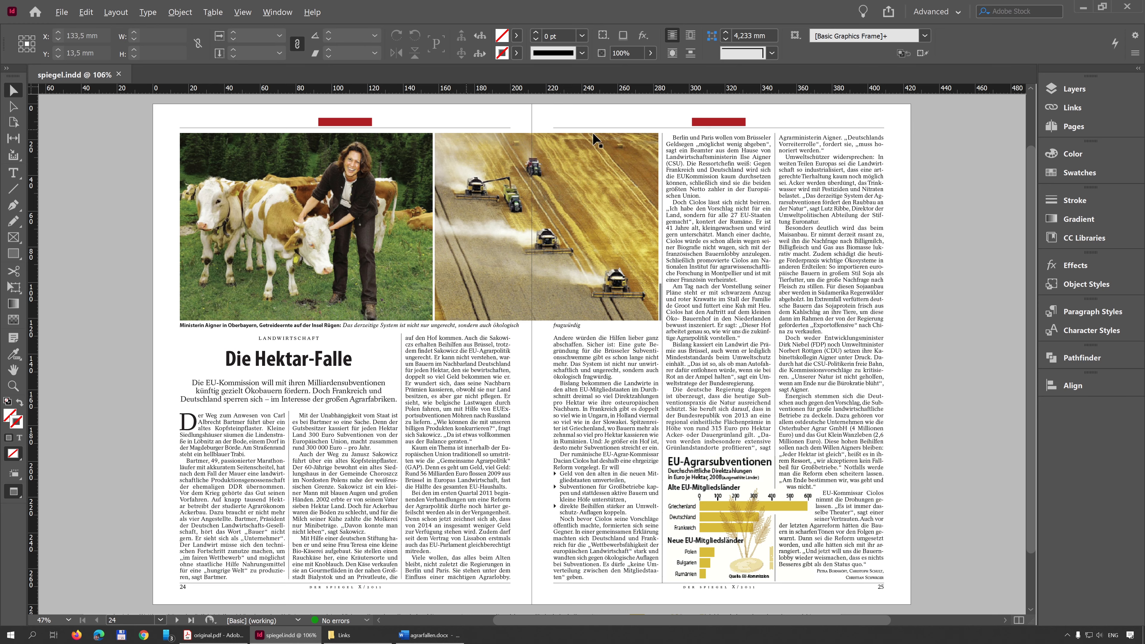
Step: Compare the spiegel.indd spread on pages 24–25 with the original.pdf version in Acrobat, then return to the InDesign layout
{"action": "key", "text": "alt+Tab"}
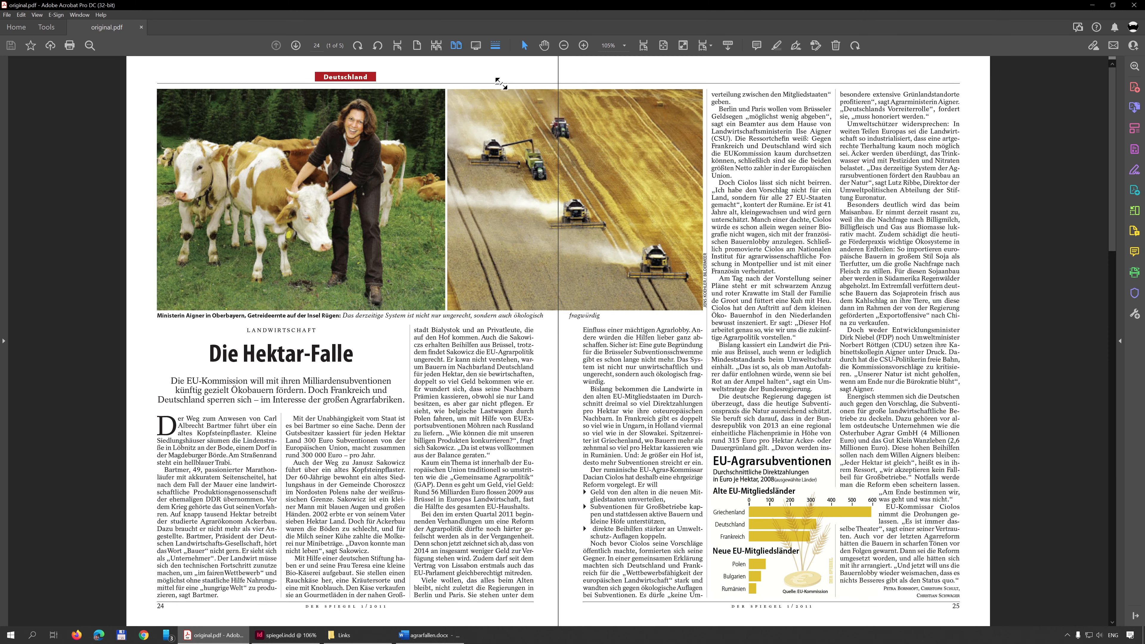
{"action": "key", "text": "alt+Tab"}
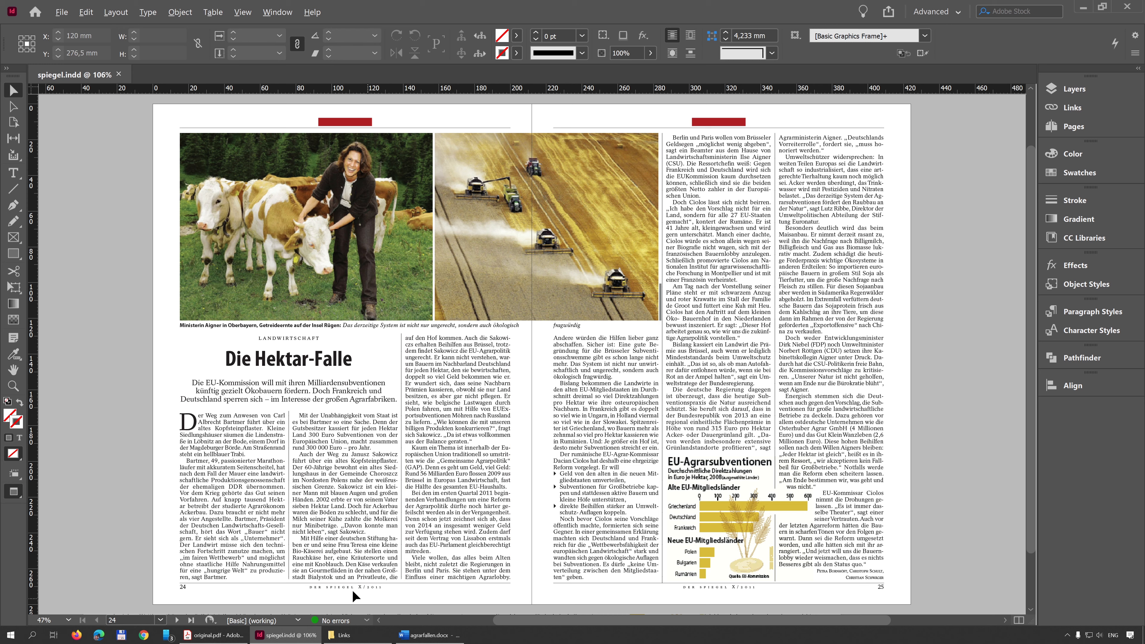
{"action": "scroll", "coordinate": [365, 596], "scroll_direction": "up", "scroll_amount": 5}
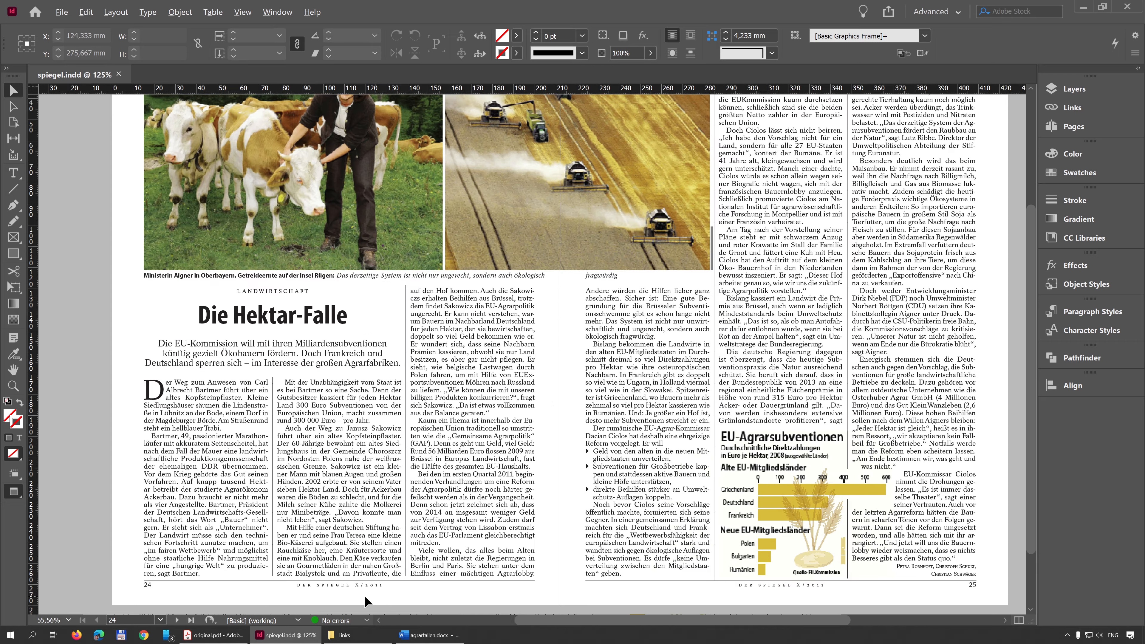
{"action": "scroll", "coordinate": [356, 591], "scroll_direction": "down", "scroll_amount": 3}
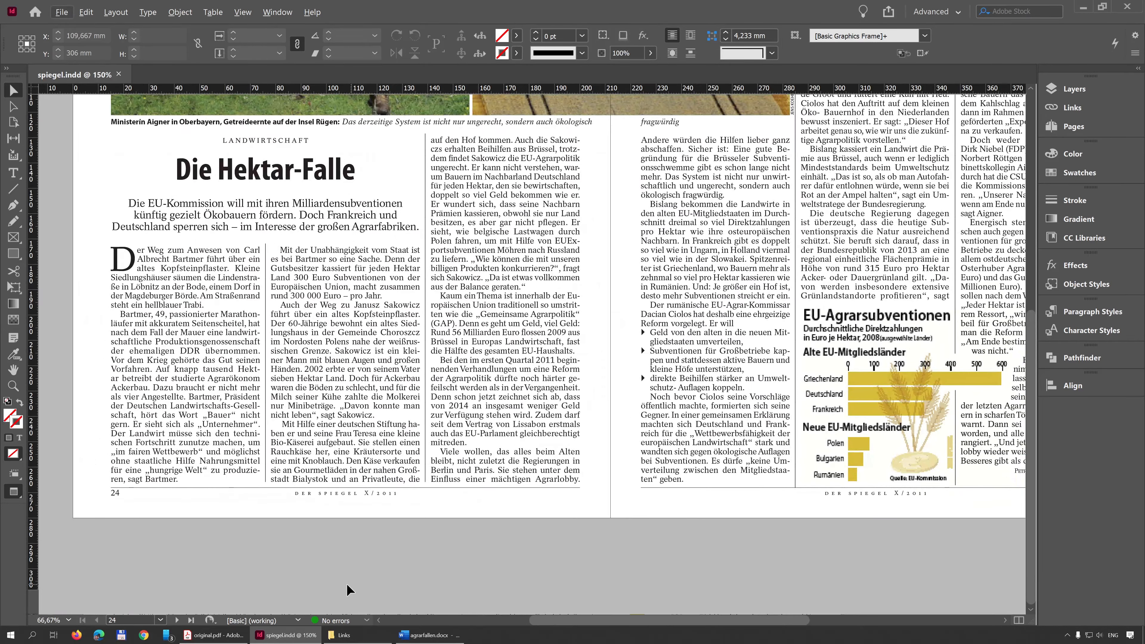
{"action": "key", "text": "alt+Tab"}
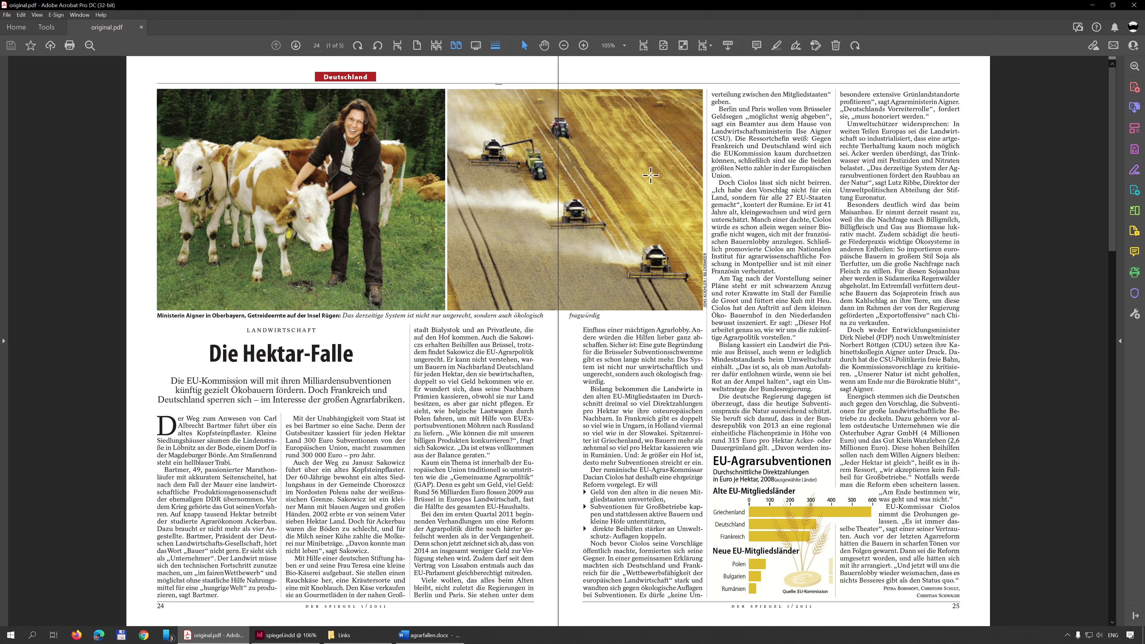
{"action": "left_click", "coordinate": [282, 636]}
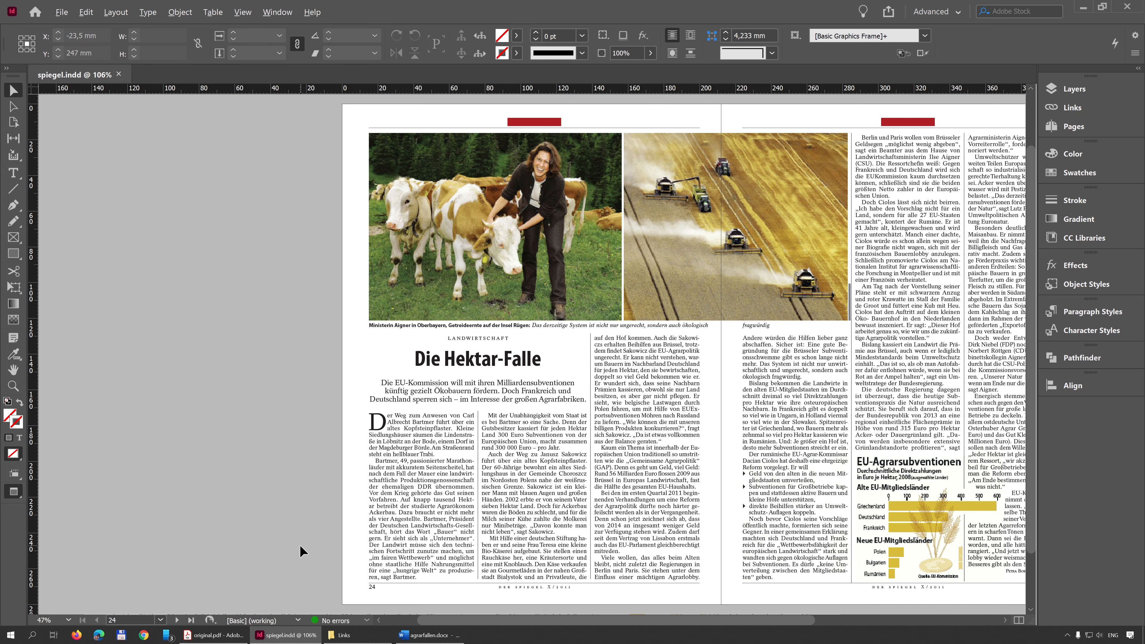
{"action": "scroll", "coordinate": [646, 468], "scroll_direction": "right", "scroll_amount": 5}
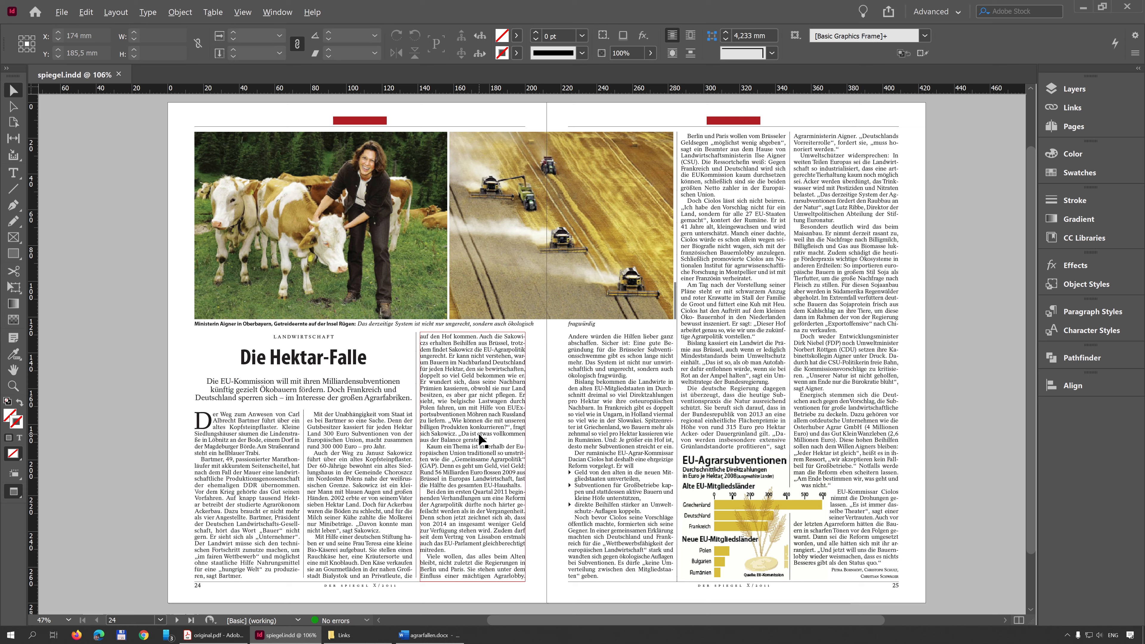
{"action": "scroll", "coordinate": [482, 439], "scroll_direction": "left", "scroll_amount": 5}
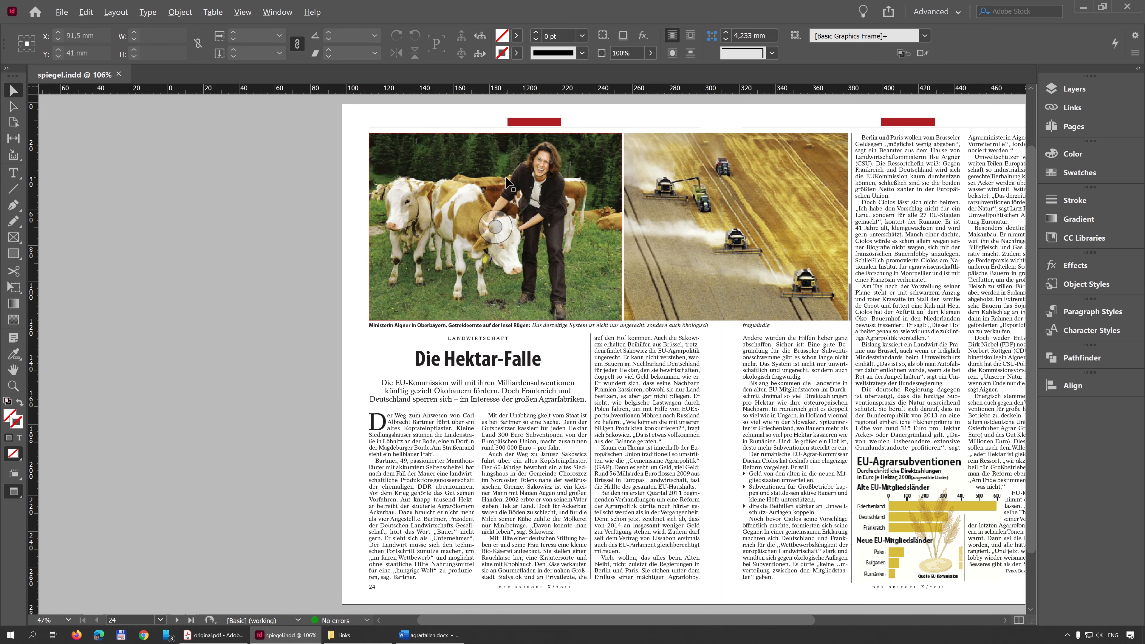
{"action": "scroll", "coordinate": [506, 178], "scroll_direction": "right", "scroll_amount": 5}
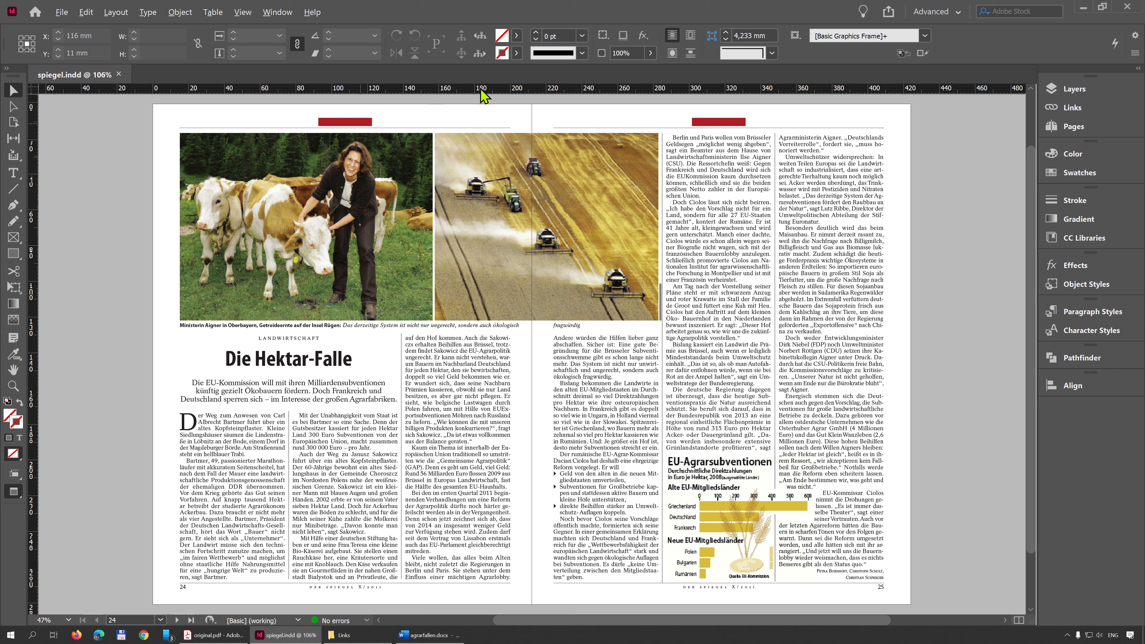
Step: Open the A-Master spread for editing and bring both of its pages into view
{"action": "left_click", "coordinate": [1063, 92]}
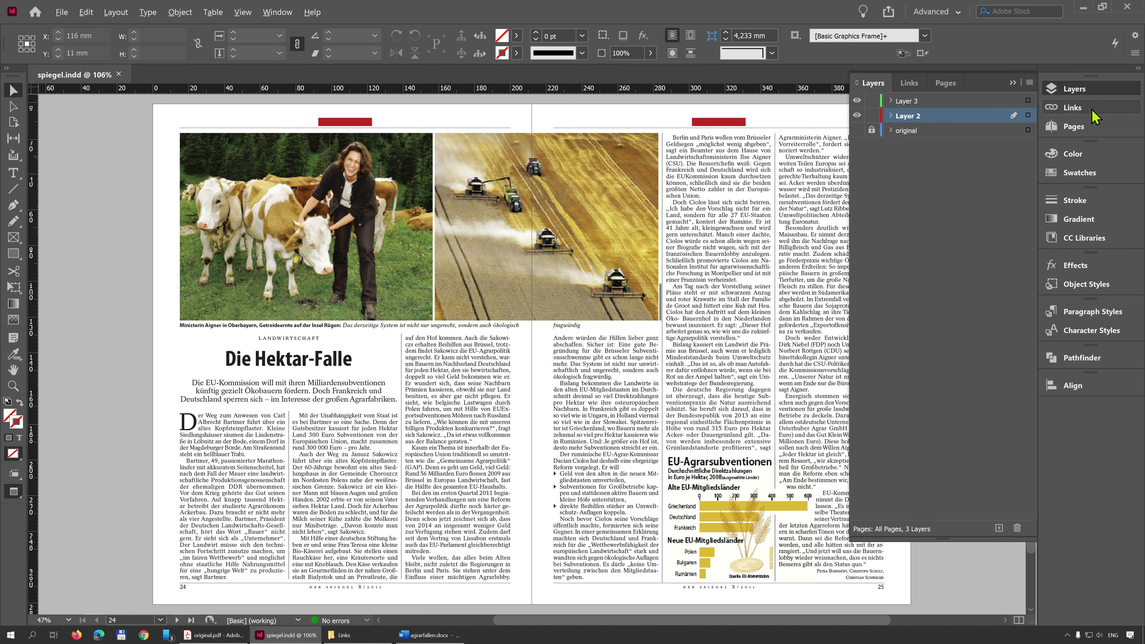
{"action": "left_click", "coordinate": [1075, 127]}
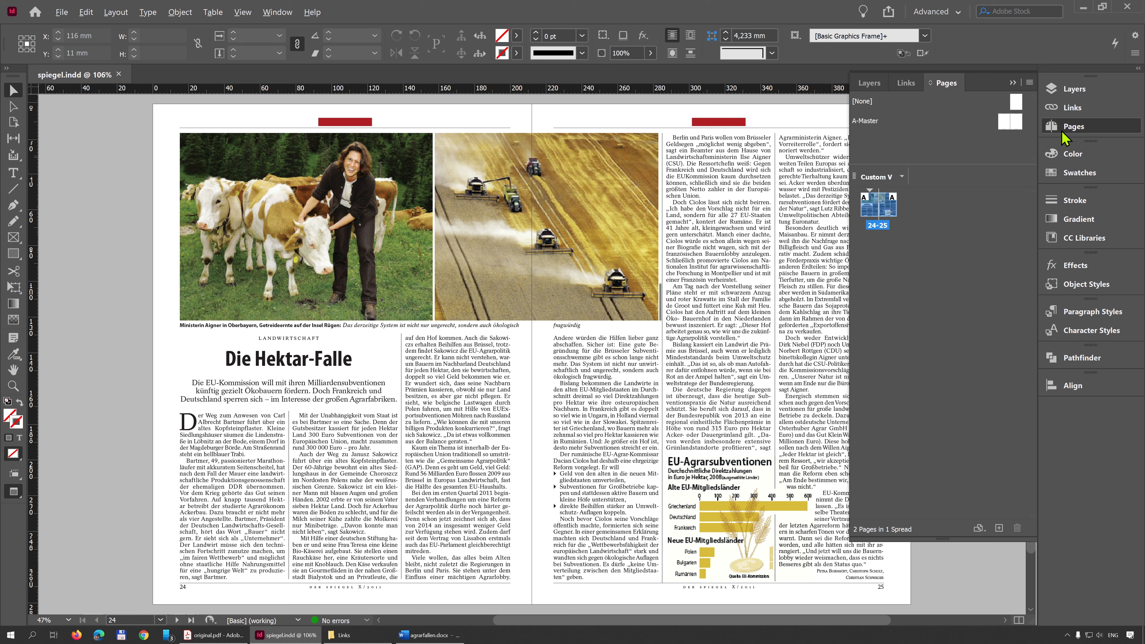
{"action": "left_click", "coordinate": [287, 14]}
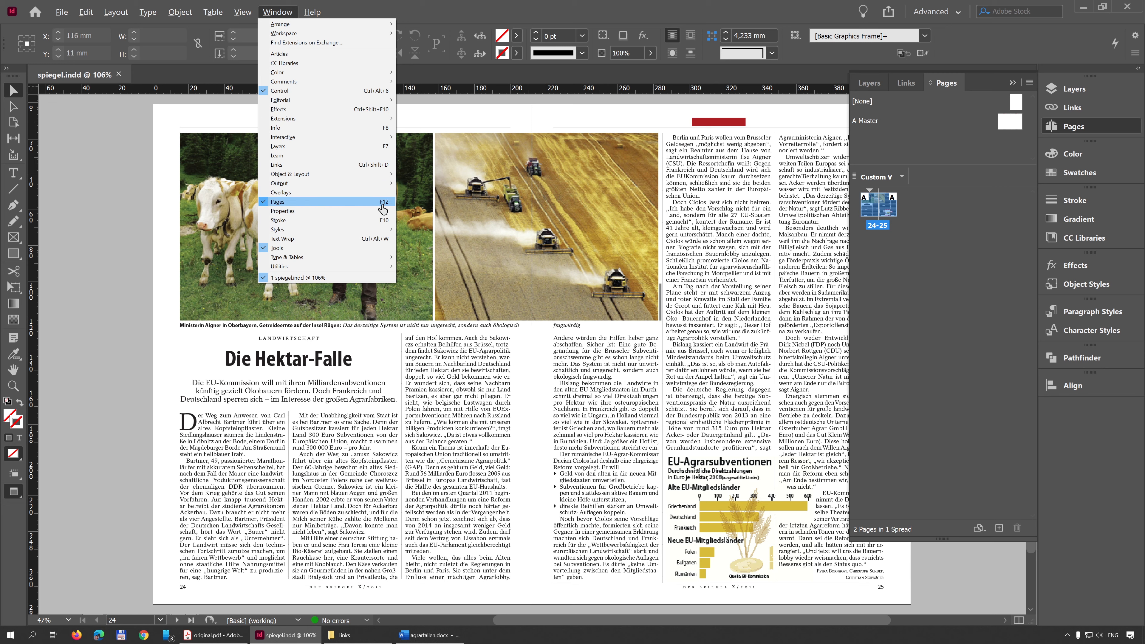
{"action": "left_click", "coordinate": [1003, 130]}
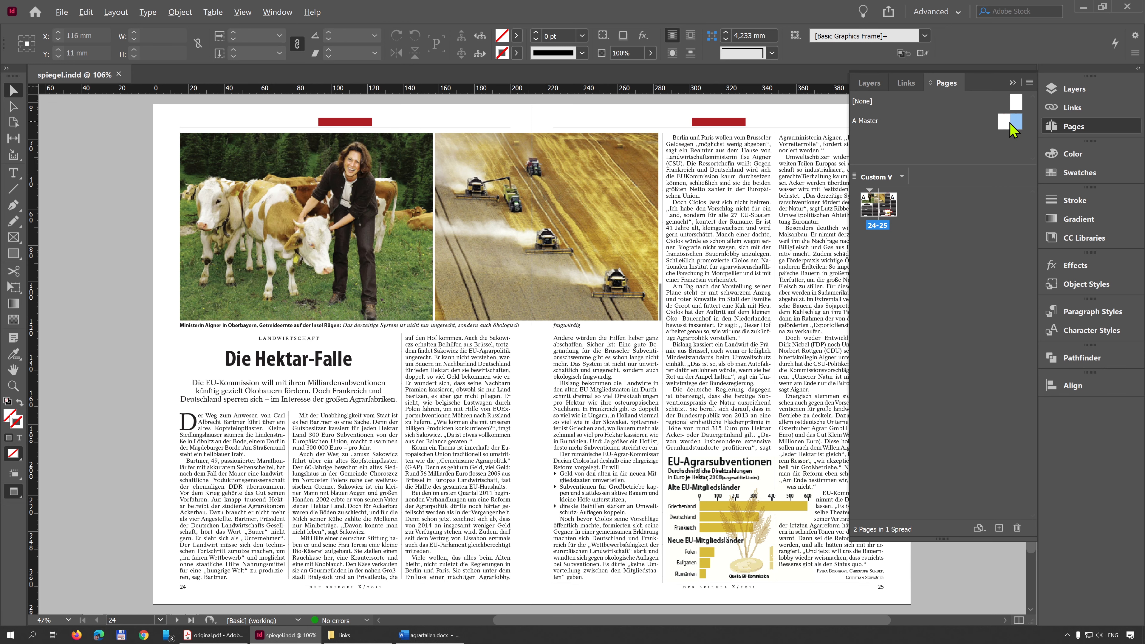
{"action": "left_click", "coordinate": [1006, 127]}
{"action": "double_click", "coordinate": [1005, 126]}
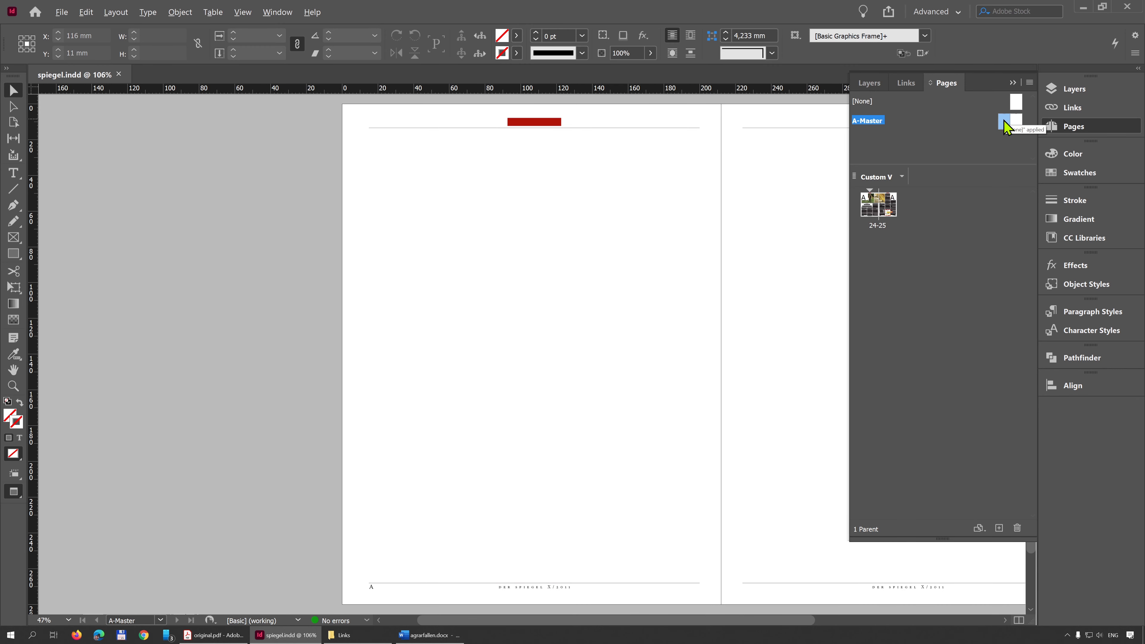
{"action": "left_click_drag", "start_coordinate": [647, 287], "coordinate": [410, 279]}
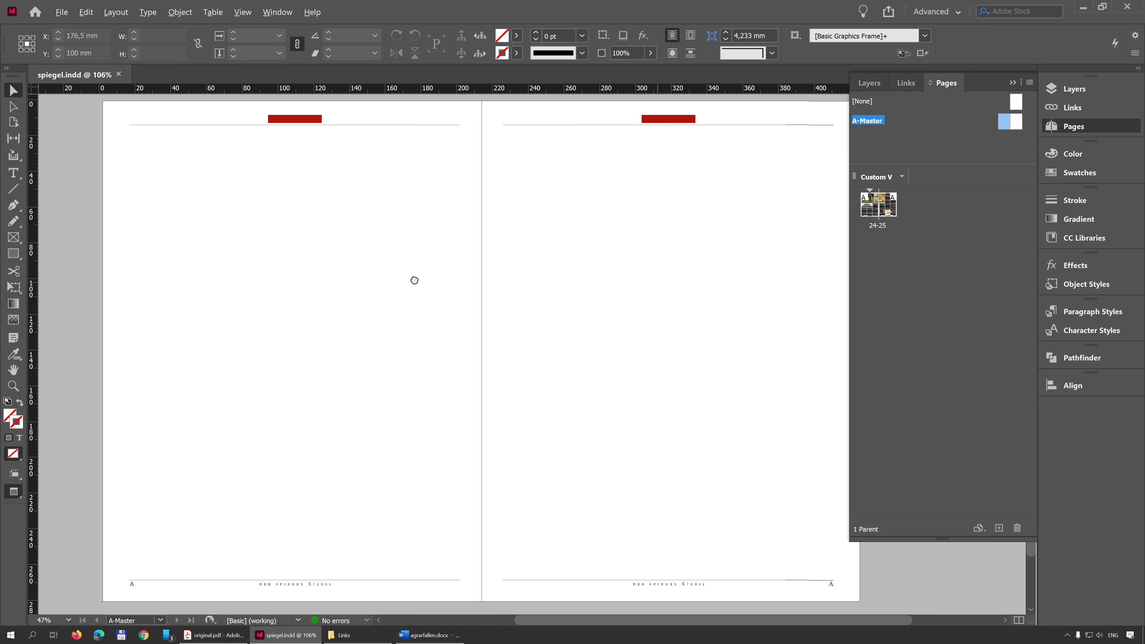
Step: Examine the A-Master's red header bars, horizontal rules, page number markers and DER SPIEGEL footer text
{"action": "left_click", "coordinate": [669, 119]}
{"action": "left_click", "coordinate": [308, 118], "text": "shift"}
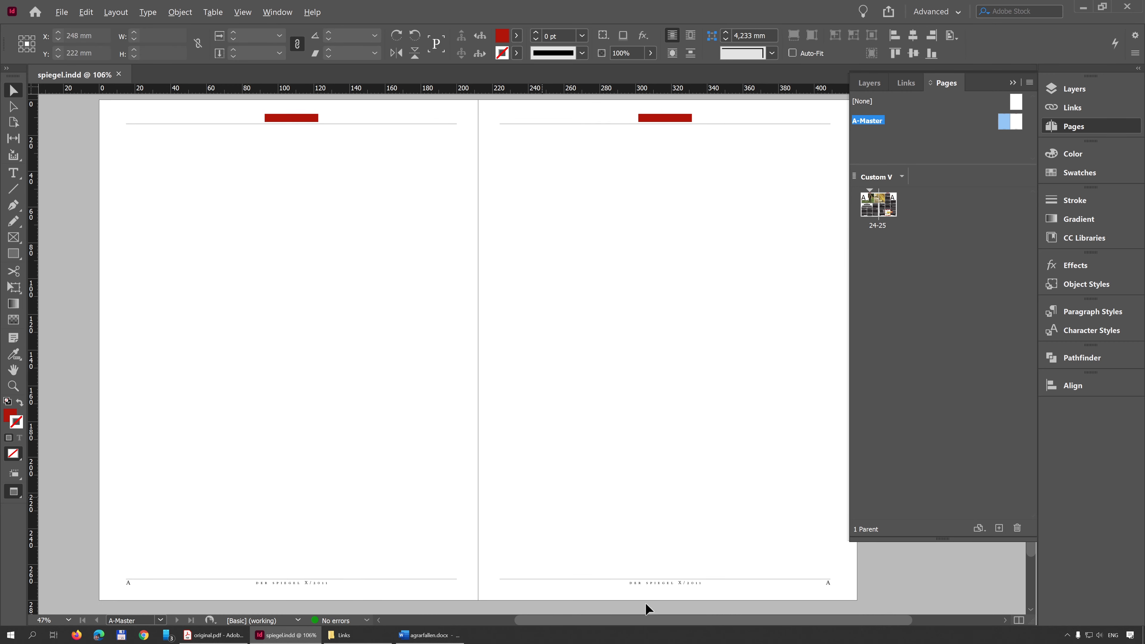
{"action": "left_click", "coordinate": [675, 582]}
{"action": "left_click", "coordinate": [610, 303]}
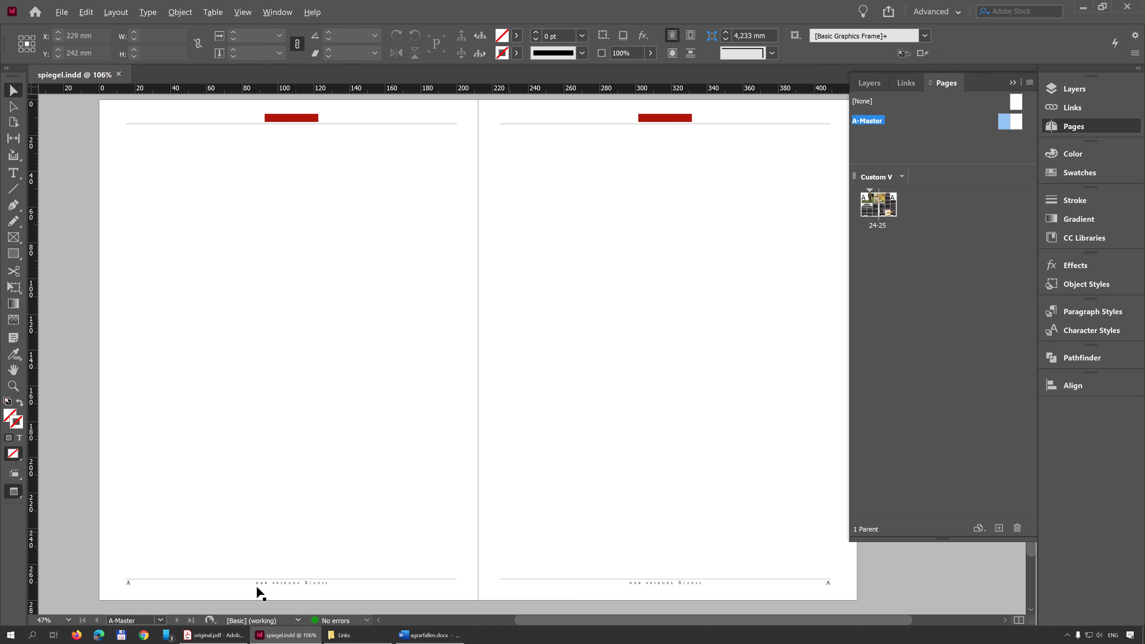
{"action": "left_click", "coordinate": [278, 119]}
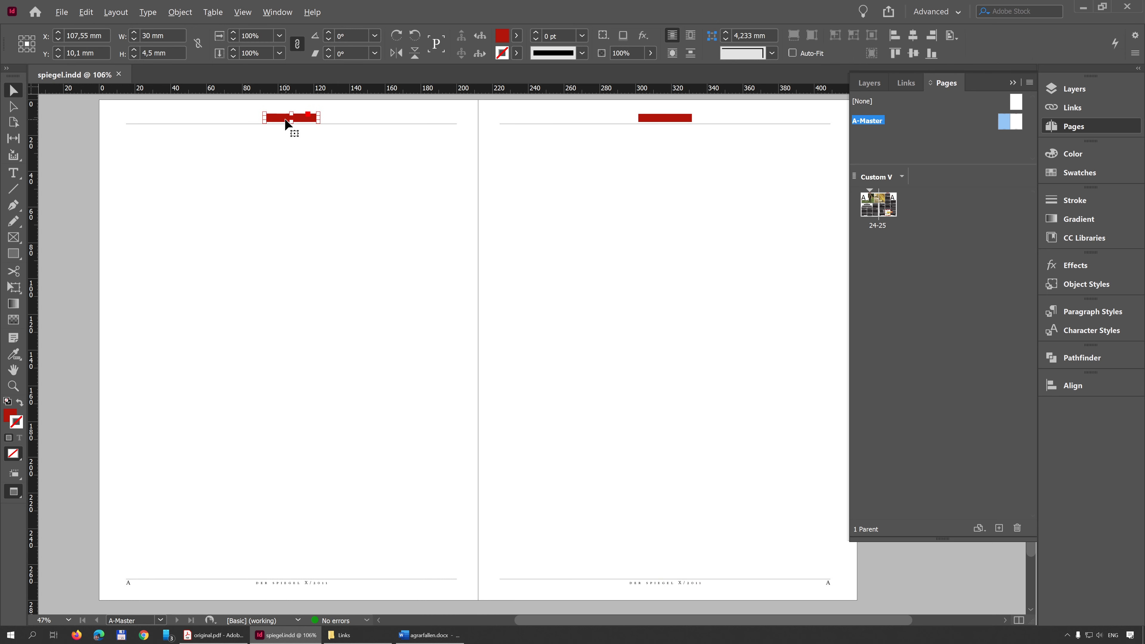
{"action": "left_click", "coordinate": [366, 126]}
{"action": "left_click", "coordinate": [387, 579]}
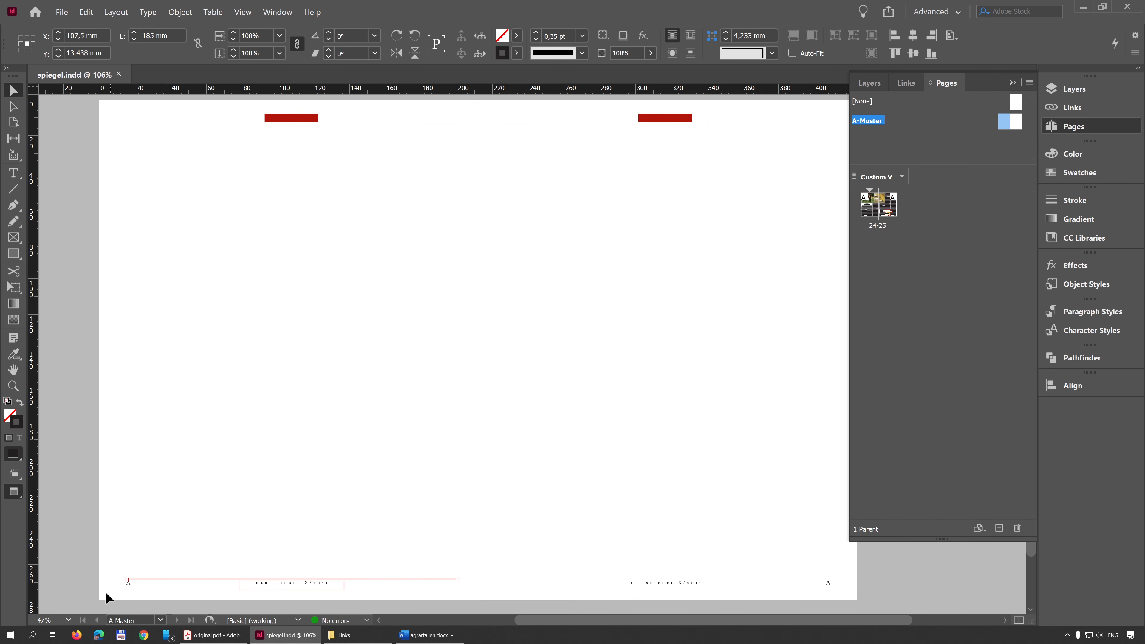
{"action": "left_click", "coordinate": [129, 585]}
{"action": "scroll", "coordinate": [120, 589], "scroll_direction": "up", "scroll_amount": 6}
{"action": "left_click", "coordinate": [135, 572]}
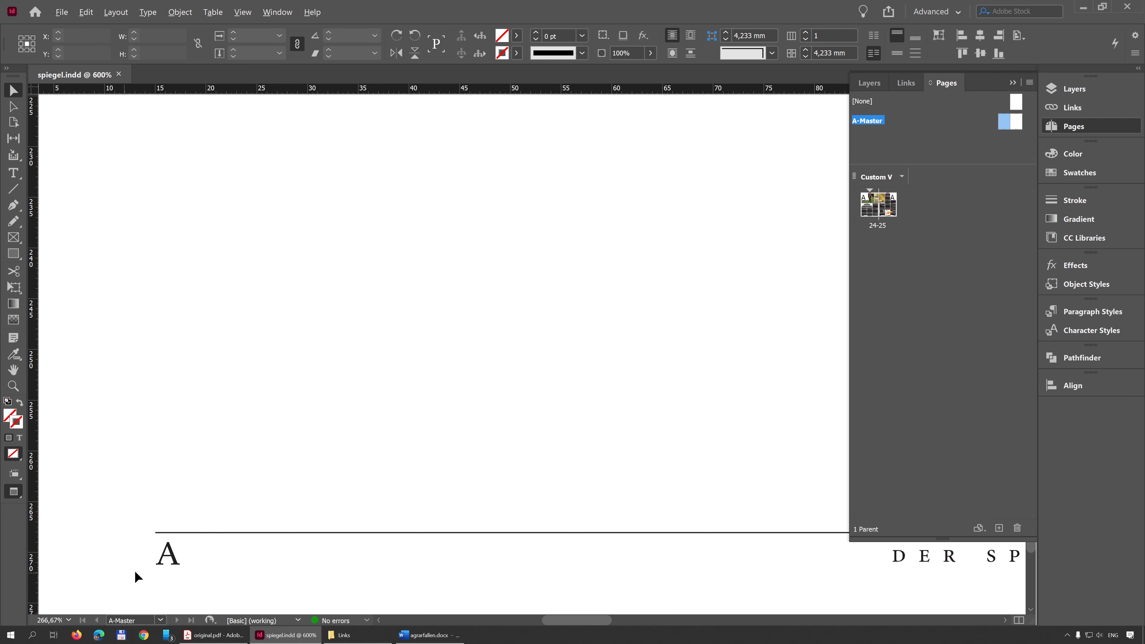
{"action": "left_click_drag", "start_coordinate": [1000, 600], "coordinate": [267, 539]}
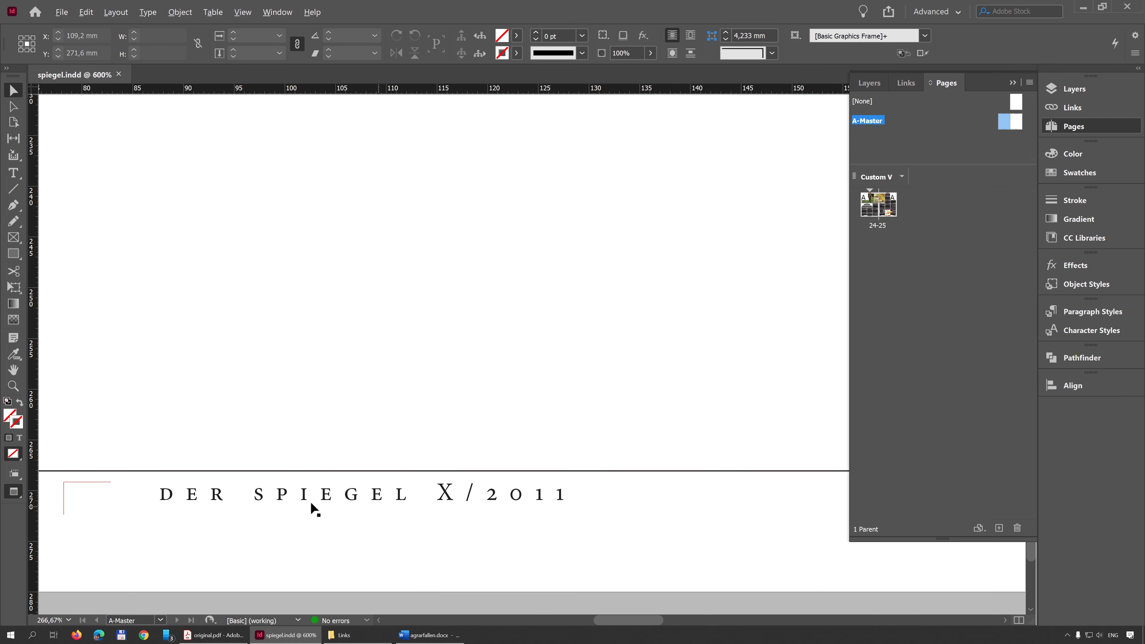
{"action": "scroll", "coordinate": [347, 504], "scroll_direction": "down", "scroll_amount": 2}
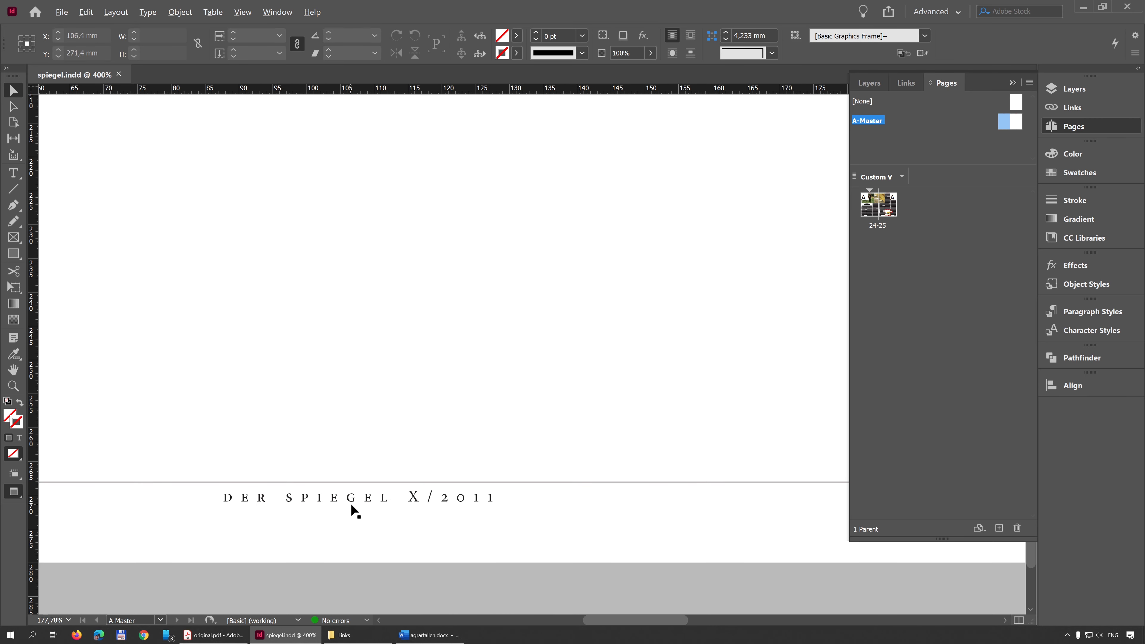
{"action": "scroll", "coordinate": [351, 505], "scroll_direction": "down", "scroll_amount": 1}
{"action": "scroll", "coordinate": [457, 485], "scroll_direction": "down", "scroll_amount": 3}
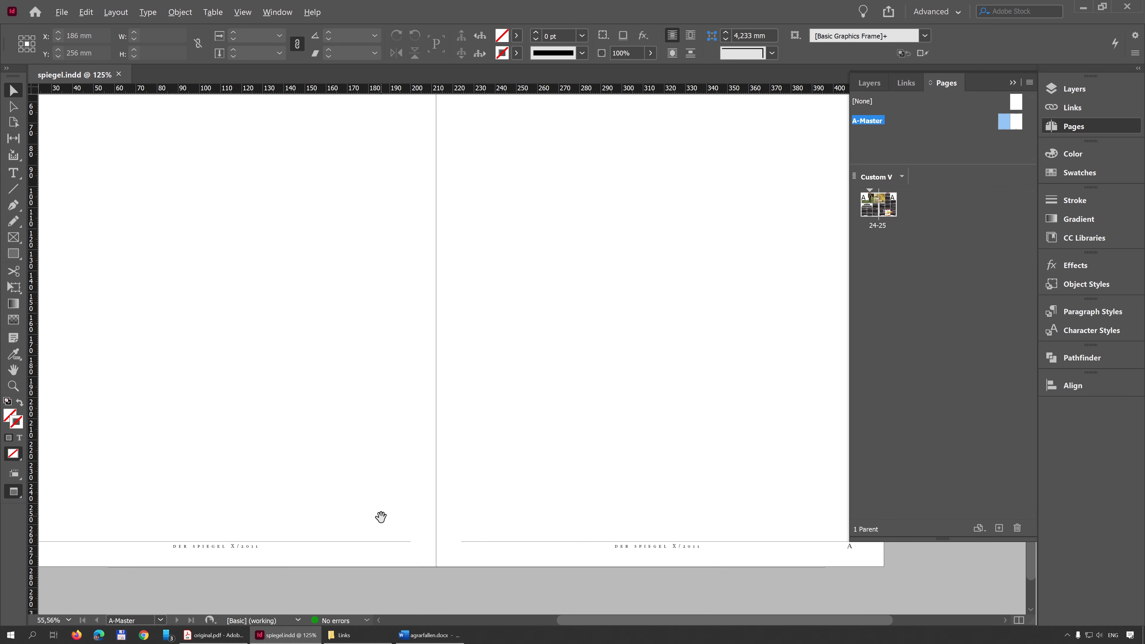
{"action": "left_click_drag", "start_coordinate": [381, 517], "coordinate": [462, 428]}
{"action": "left_click_drag", "start_coordinate": [362, 515], "coordinate": [449, 511]}
Step: Replace the X with 1 in the left master page's footer so it reads DER SPIEGEL 1/2011
{"action": "scroll", "coordinate": [398, 528], "scroll_direction": "up", "scroll_amount": 8}
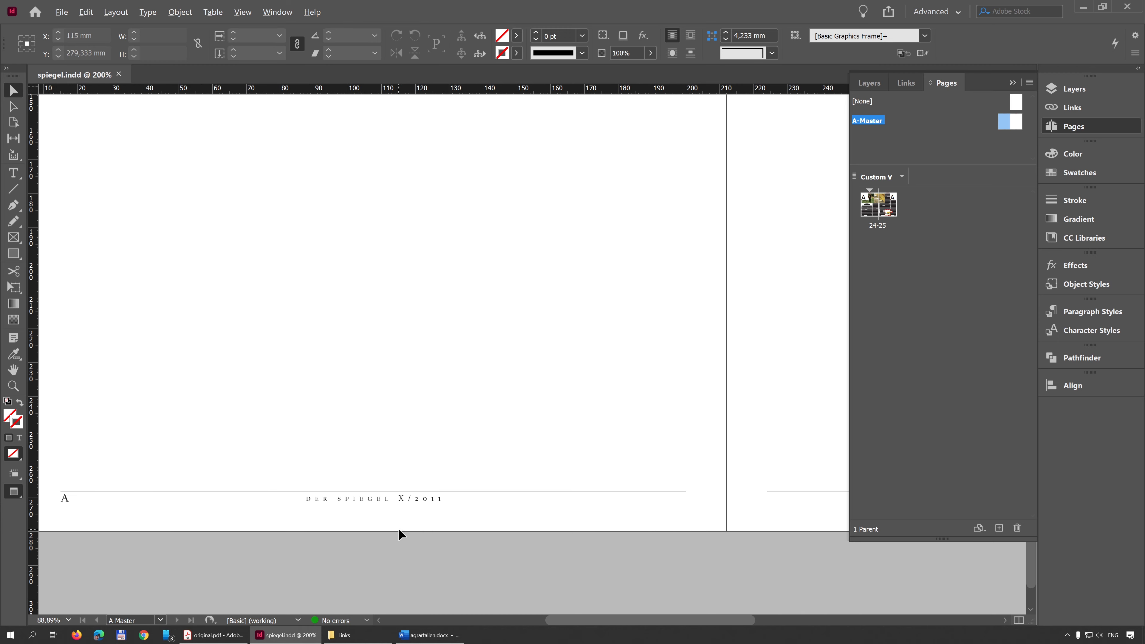
{"action": "double_click", "coordinate": [410, 353]}
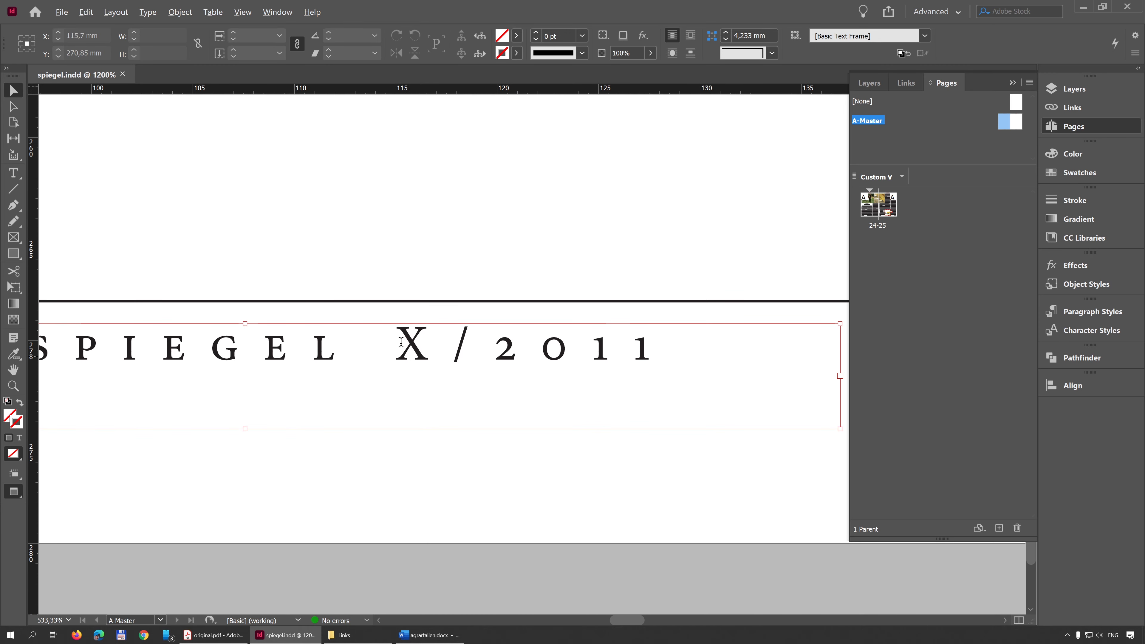
{"action": "double_click", "coordinate": [403, 344]}
{"action": "left_click", "coordinate": [397, 341]}
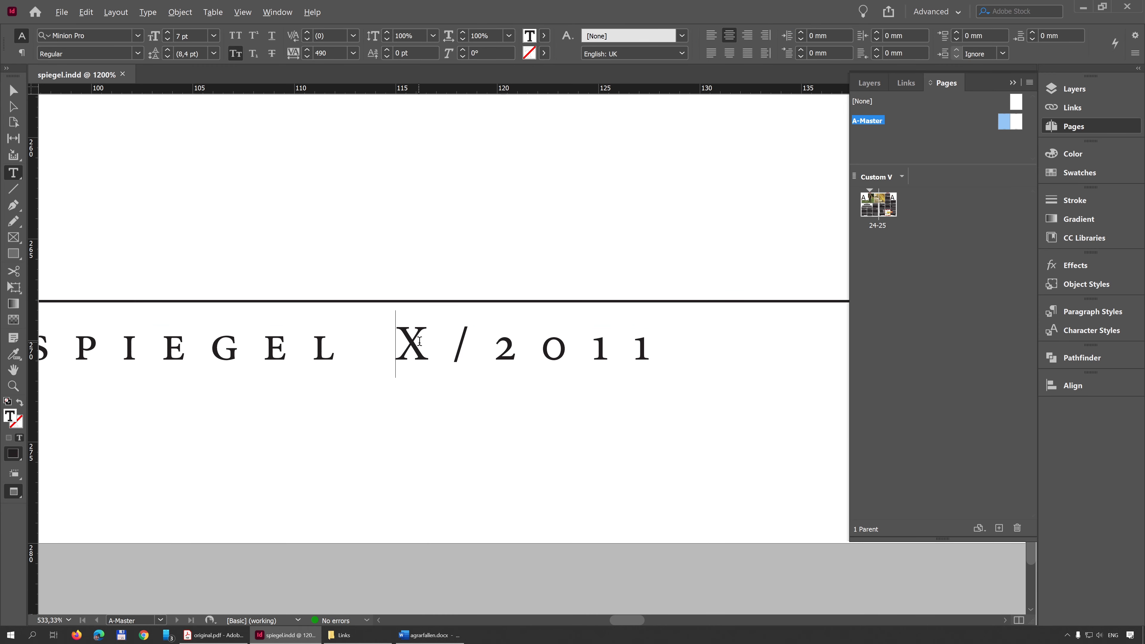
{"action": "double_click", "coordinate": [419, 341]}
{"action": "type", "text": "1"}
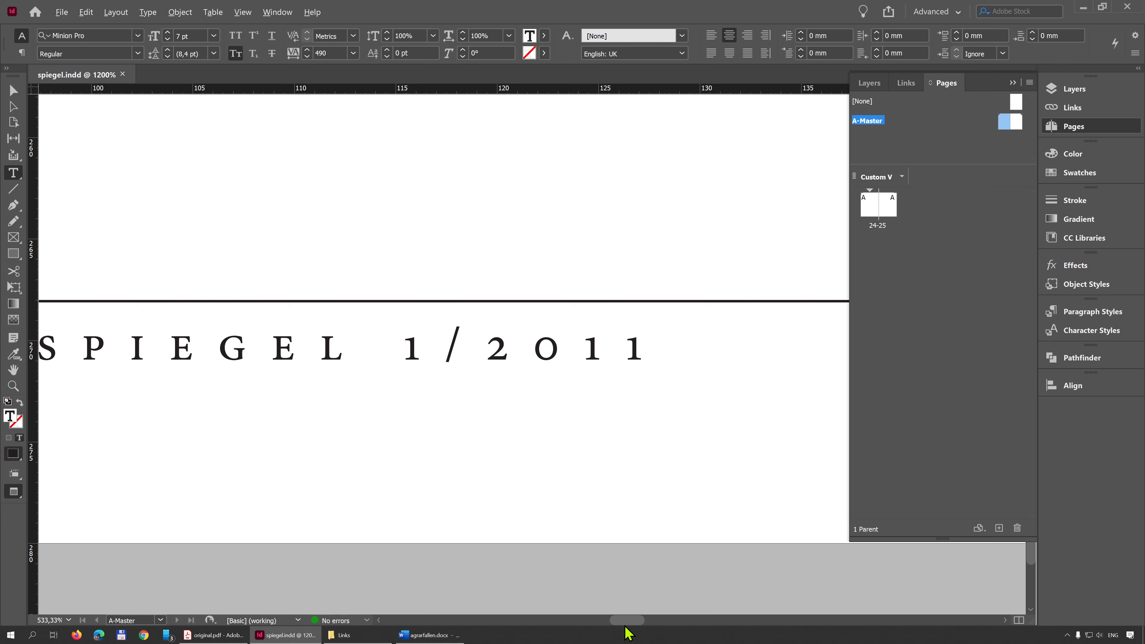
Step: Replace the X with 1 in the right master page's footer and leave text editing
{"action": "left_click_drag", "start_coordinate": [626, 628], "coordinate": [779, 626]}
{"action": "double_click", "coordinate": [360, 352]}
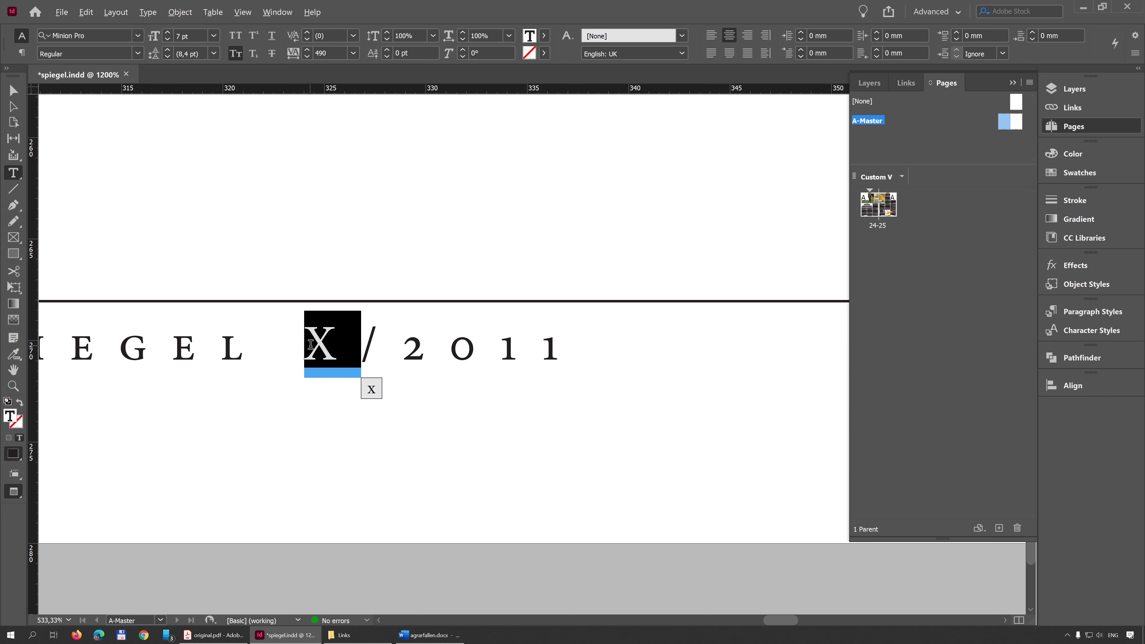
{"action": "type", "text": "1"}
{"action": "scroll", "coordinate": [317, 371], "scroll_direction": "down", "scroll_amount": 6}
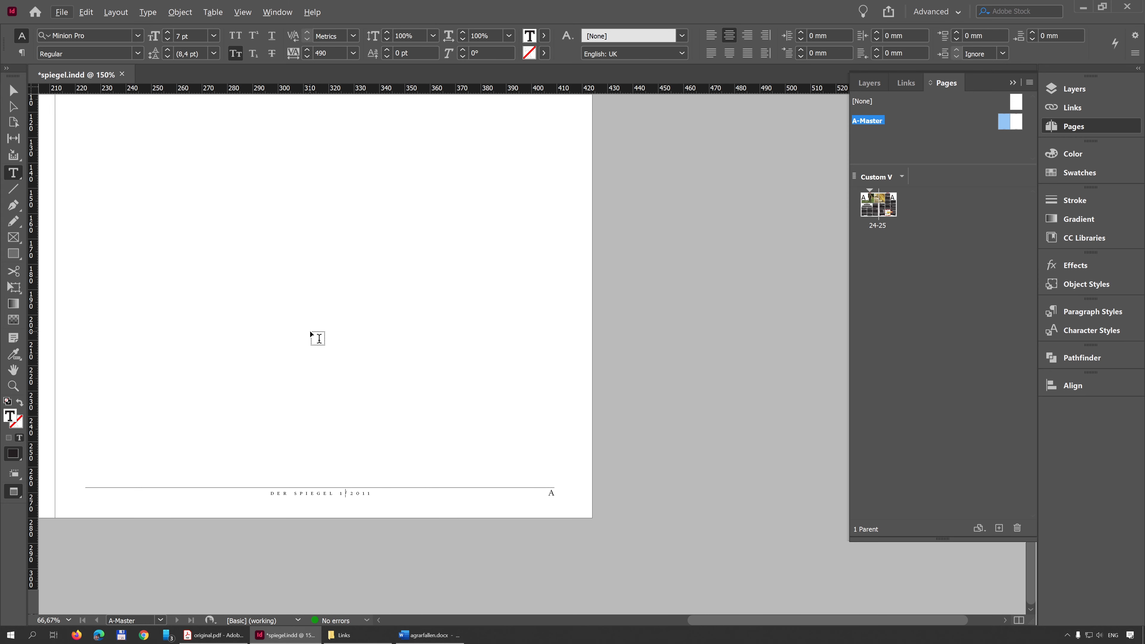
{"action": "scroll", "coordinate": [317, 335], "scroll_direction": "down", "scroll_amount": 2}
{"action": "left_click", "coordinate": [12, 91]}
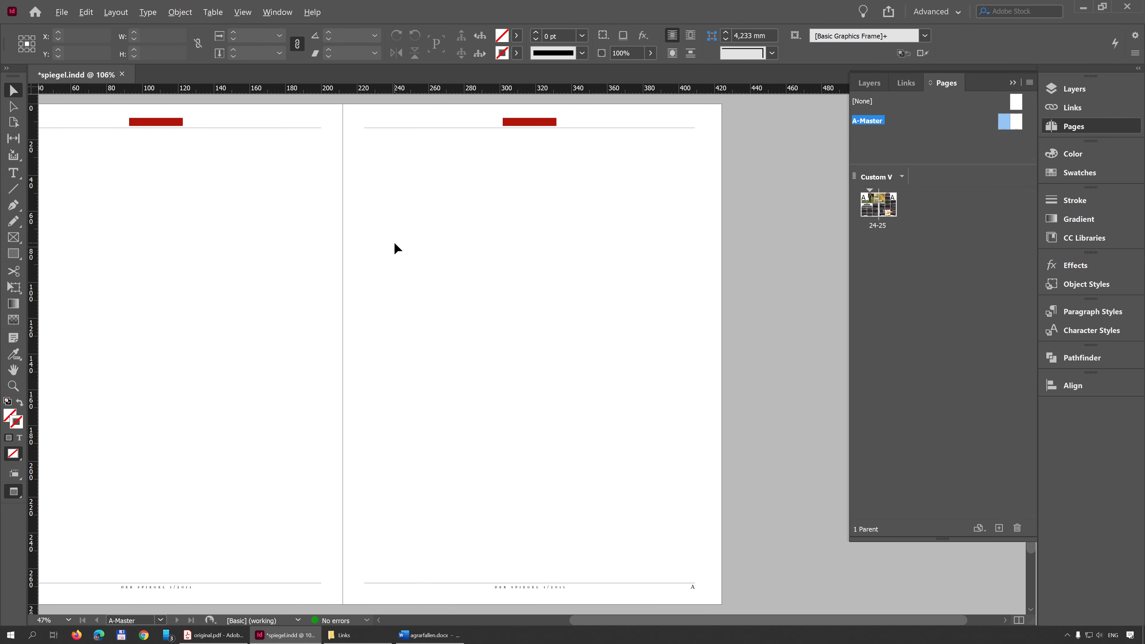
Step: Return to pages 24–25 to check the footer's issue number, and switch to original.pdf in Acrobat for comparison
{"action": "double_click", "coordinate": [870, 203]}
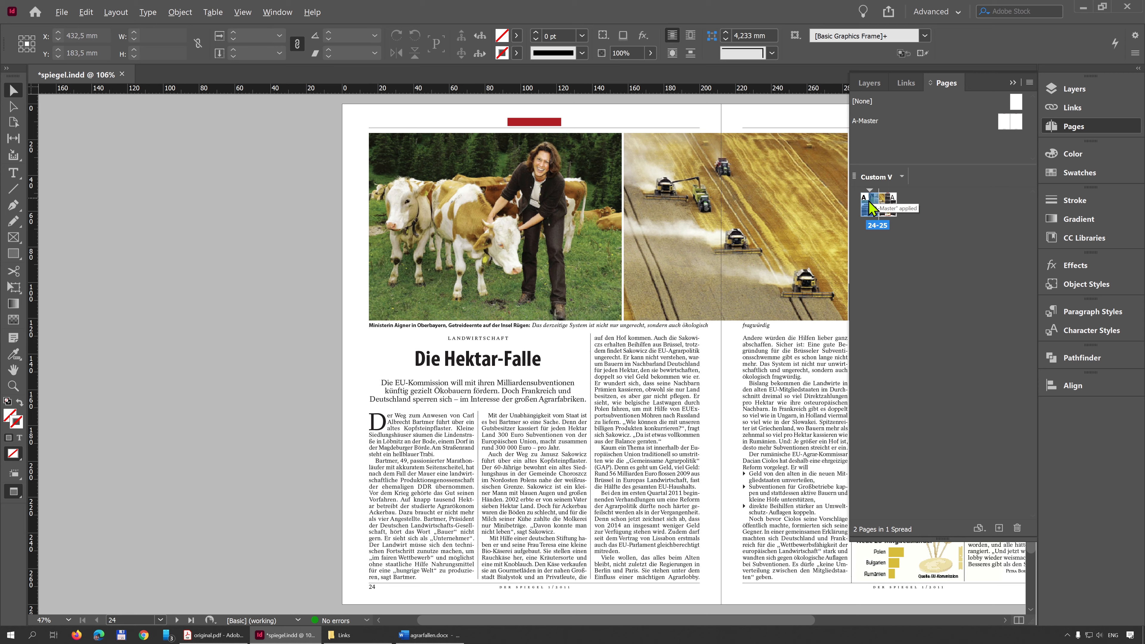
{"action": "scroll", "coordinate": [550, 595], "scroll_direction": "up", "scroll_amount": 8}
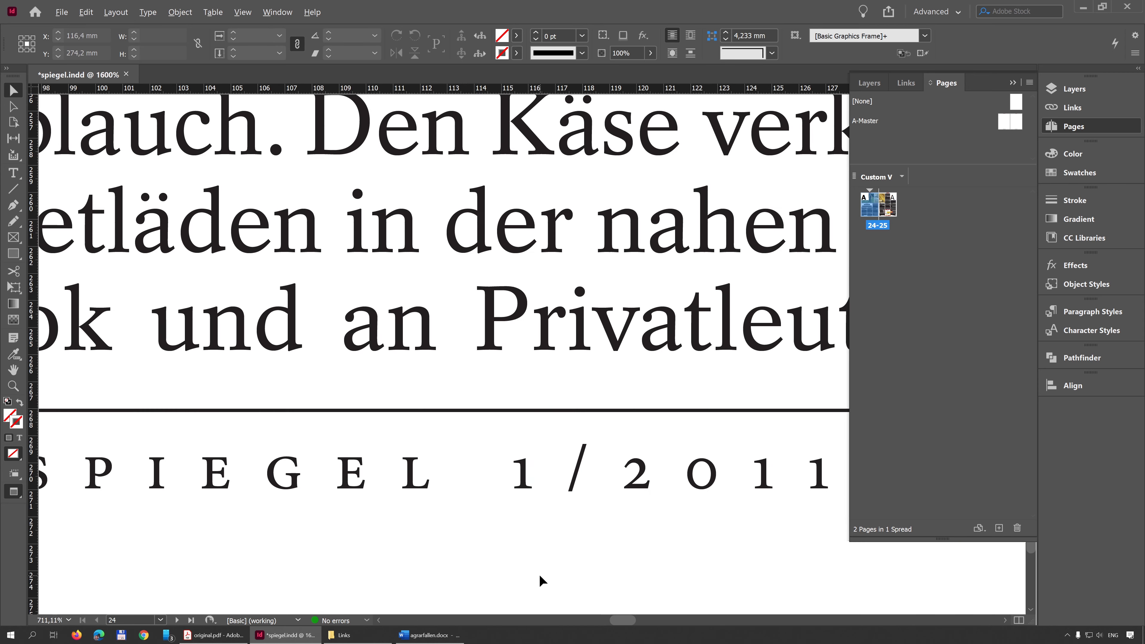
{"action": "key", "text": "ctrl+0"}
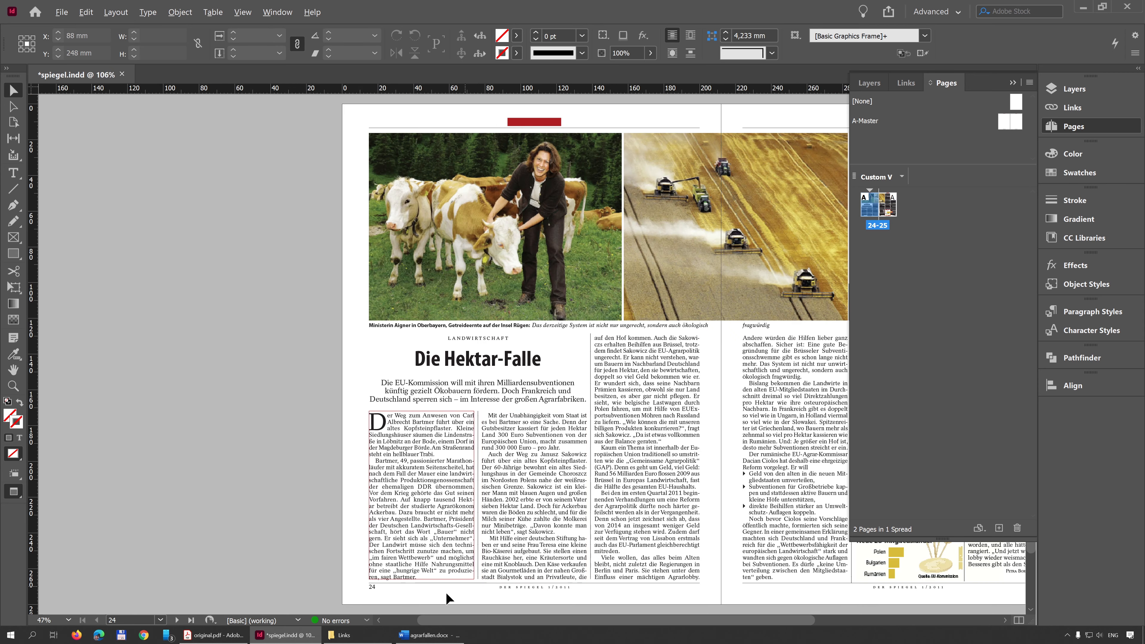
{"action": "left_click_drag", "start_coordinate": [487, 492], "coordinate": [227, 485]}
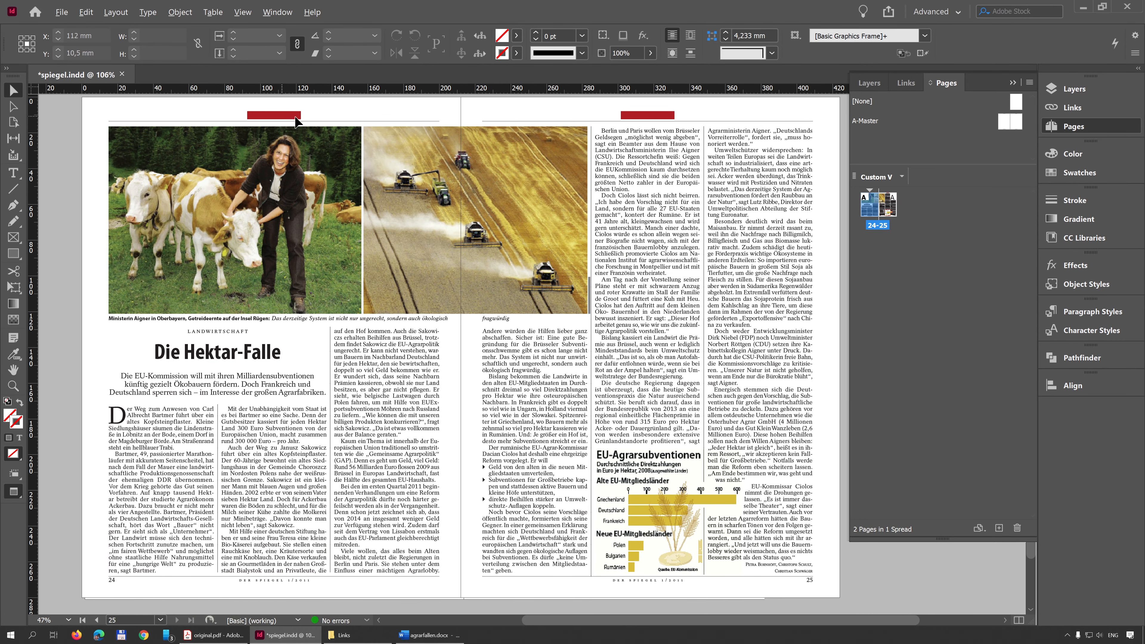
{"action": "left_click", "coordinate": [213, 636]}
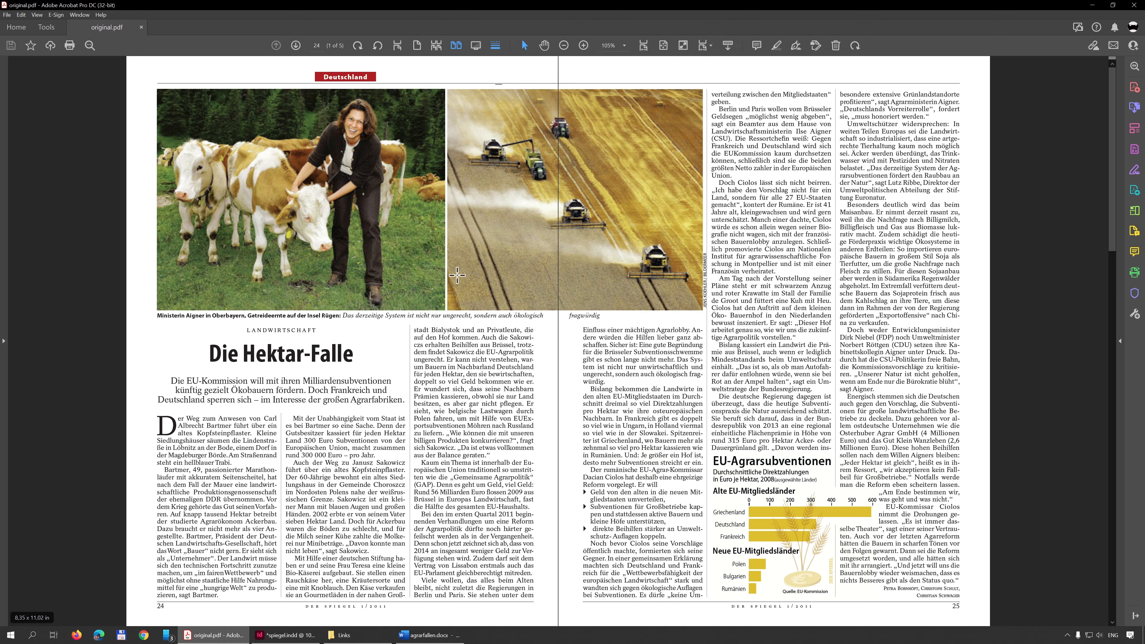
Step: Compare the header section labels across the spreads of original.pdf, and switch back to the spiegel.indd layout in InDesign
{"action": "scroll", "coordinate": [502, 210], "scroll_direction": "down", "scroll_amount": 3}
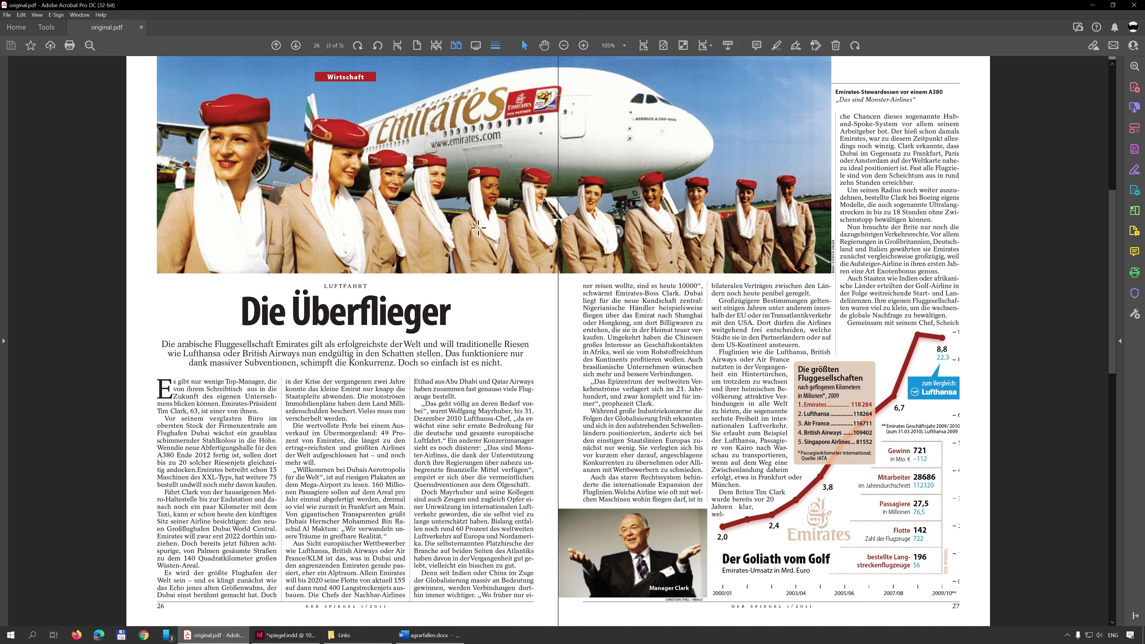
{"action": "scroll", "coordinate": [478, 228], "scroll_direction": "down", "scroll_amount": 1}
{"action": "scroll", "coordinate": [391, 193], "scroll_direction": "up", "scroll_amount": 1}
{"action": "scroll", "coordinate": [390, 193], "scroll_direction": "up", "scroll_amount": 2}
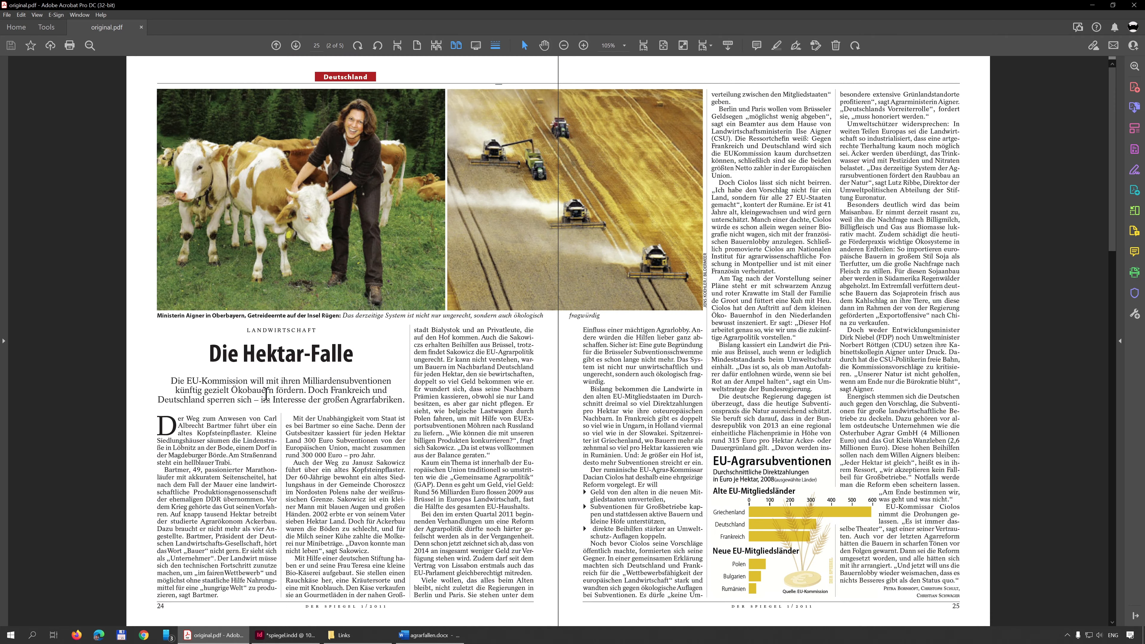
{"action": "left_click", "coordinate": [293, 636]}
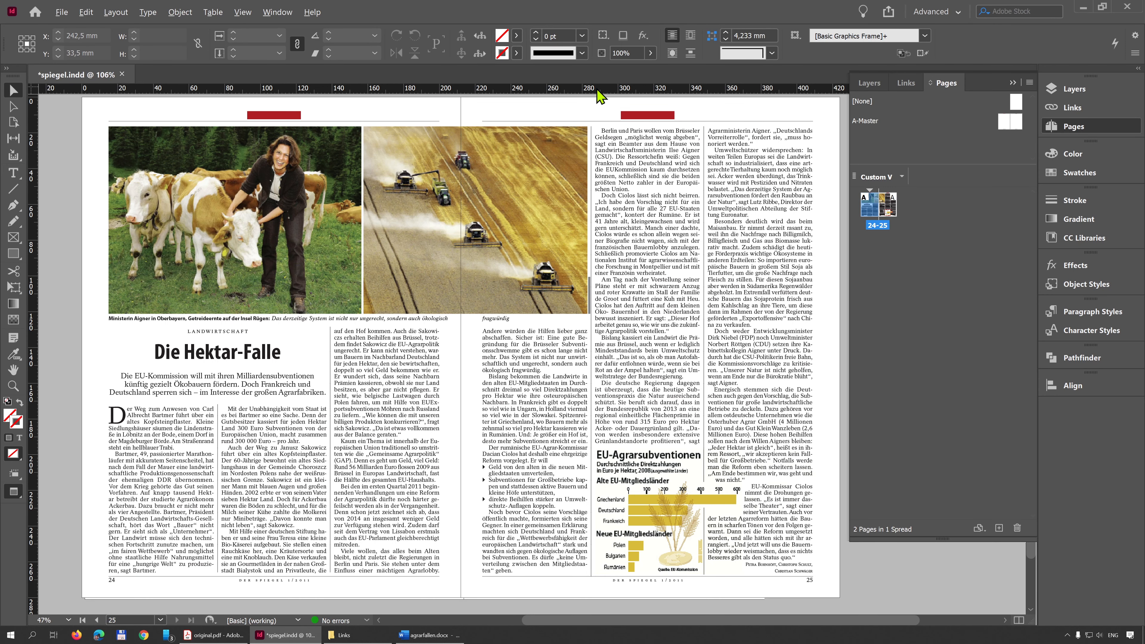
Step: Check the red header bar on the A-Master's right page and return to pages 24–25
{"action": "double_click", "coordinate": [1016, 123]}
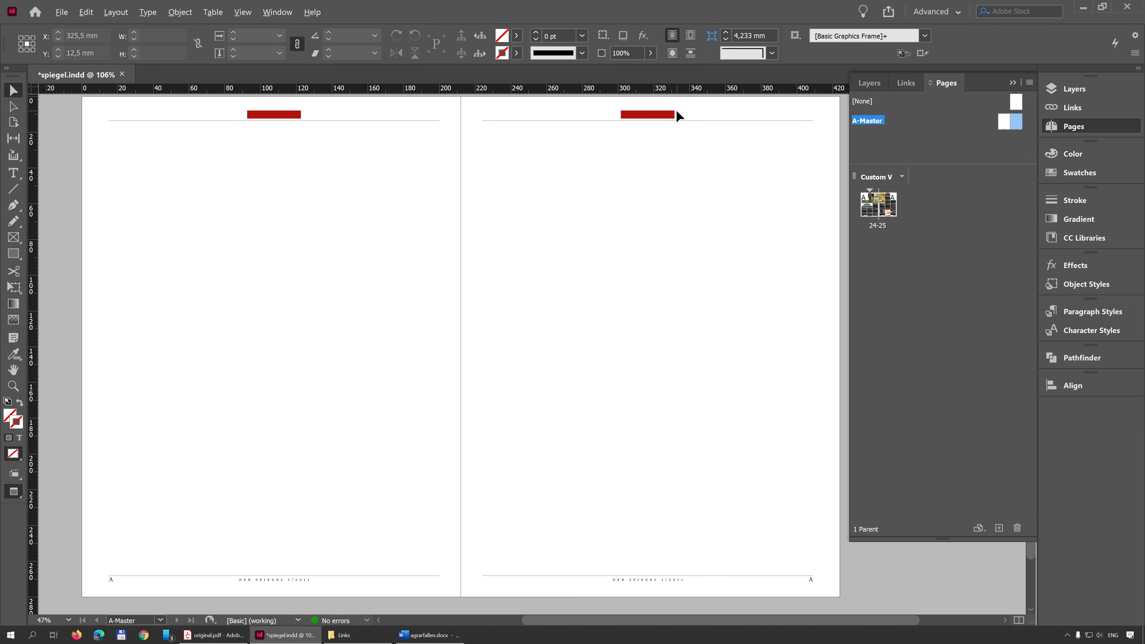
{"action": "left_click", "coordinate": [648, 115]}
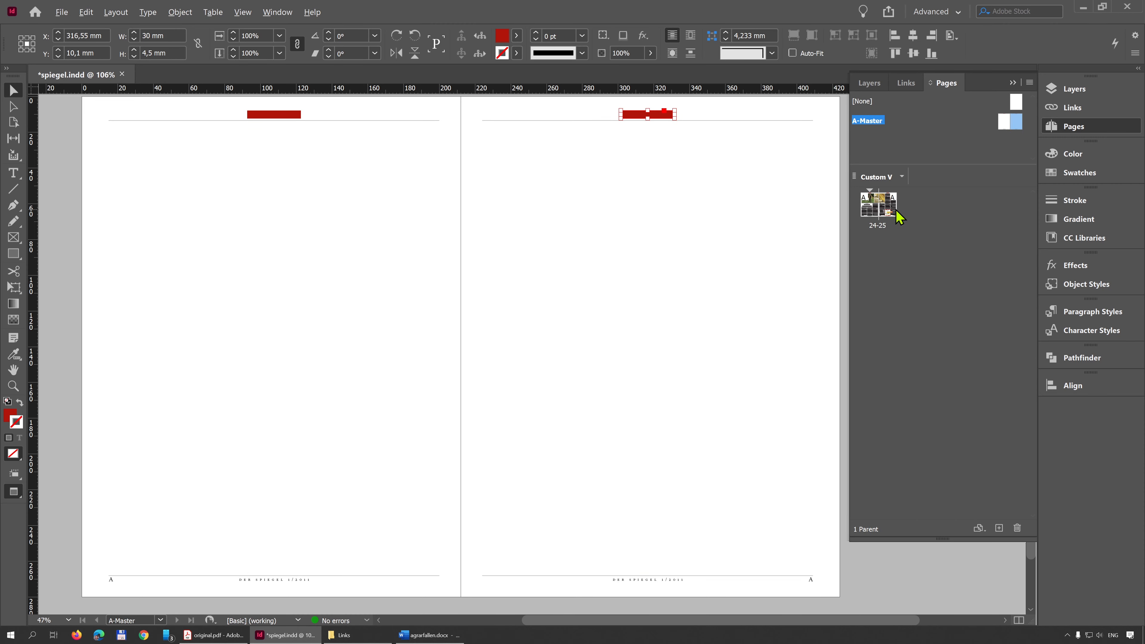
{"action": "double_click", "coordinate": [877, 214]}
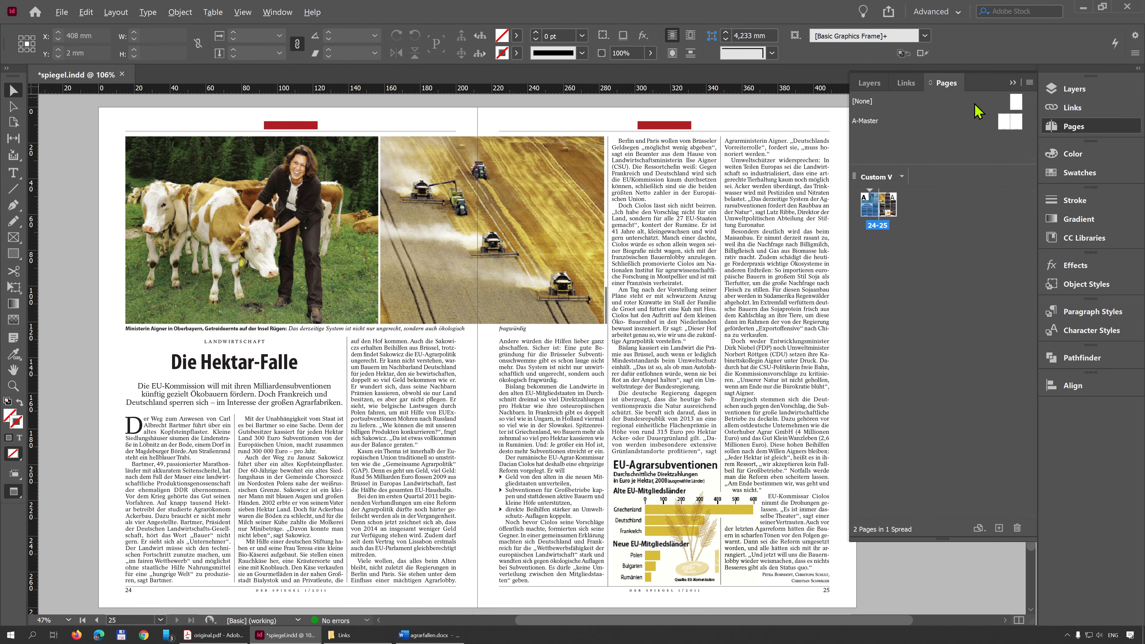
{"action": "left_click", "coordinate": [1013, 82]}
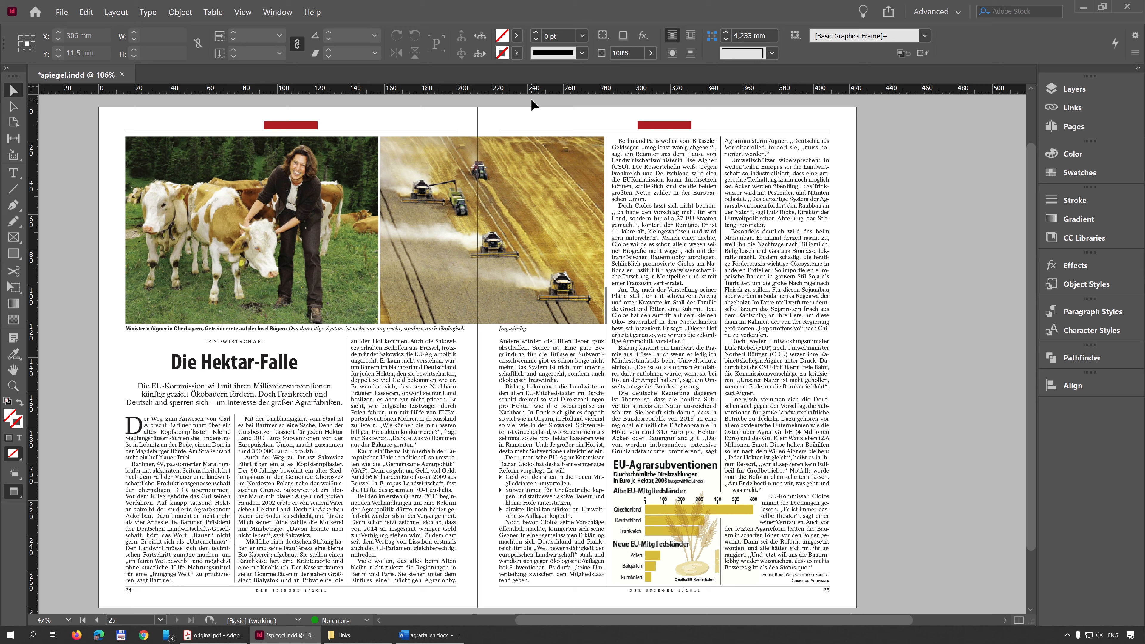
Step: Override the red header bars from the master on both pages and delete the one on page 25
{"action": "left_click", "coordinate": [650, 129]}
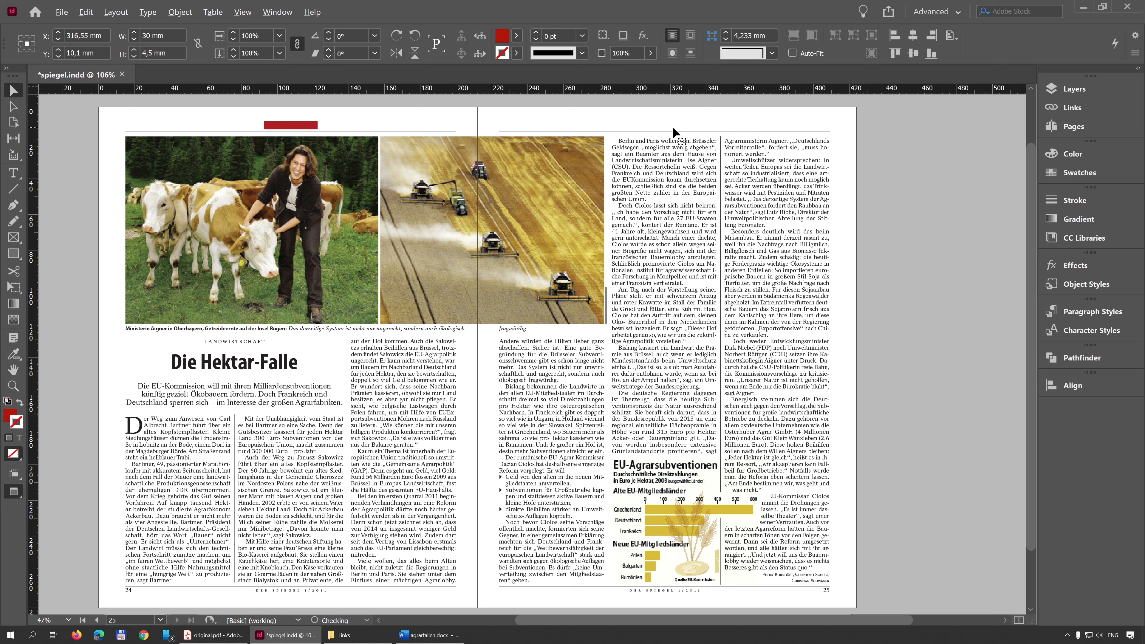
{"action": "key", "text": "Delete"}
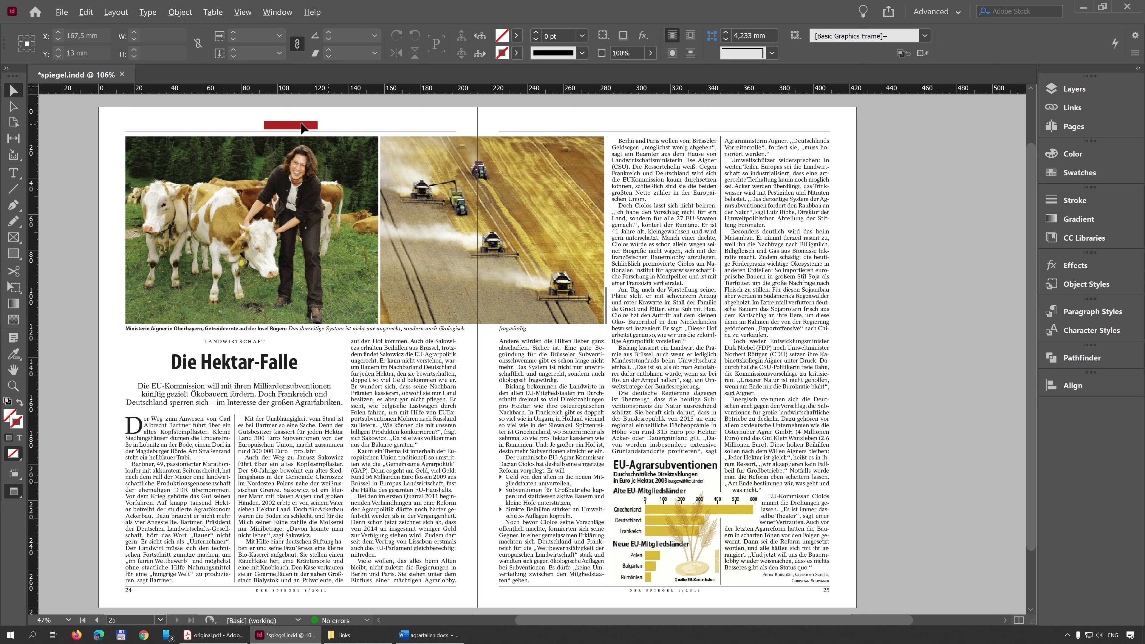
{"action": "left_click", "coordinate": [302, 127]}
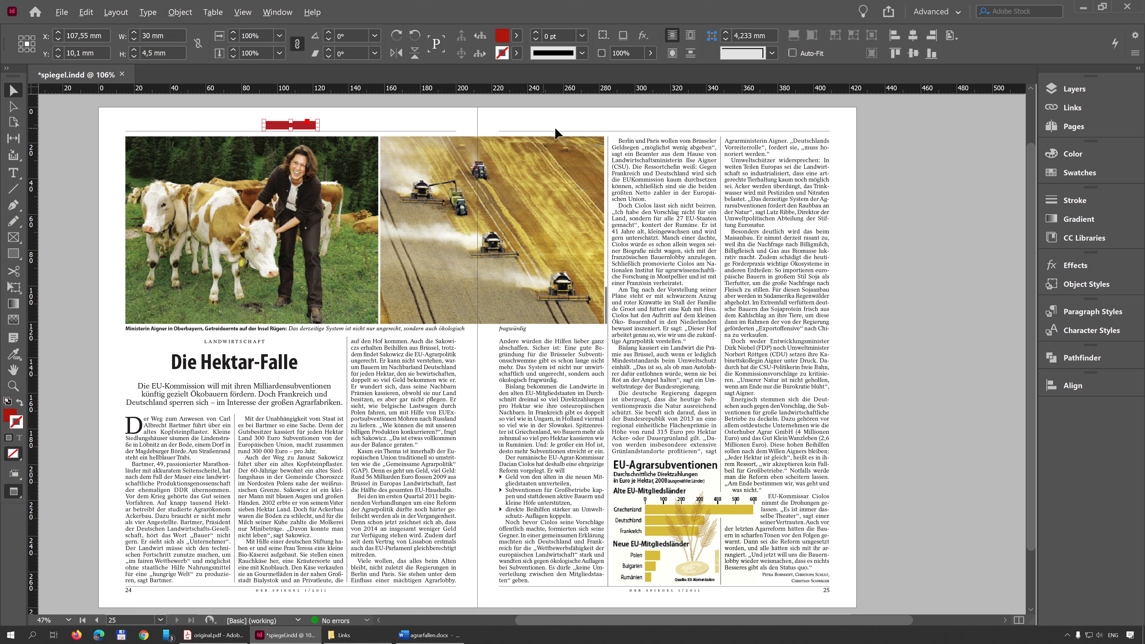
{"action": "left_click", "coordinate": [544, 130]}
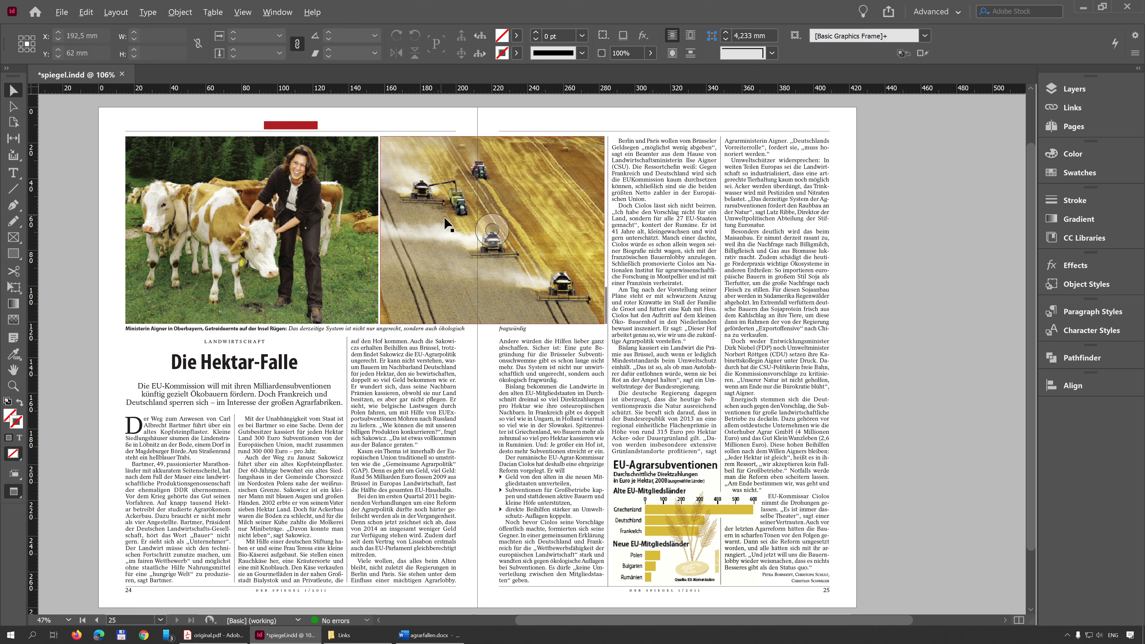
Step: Override the header rules on pages 24 and 25 and join them into one continuous 394 mm line across the spread
{"action": "left_click", "coordinate": [436, 131]}
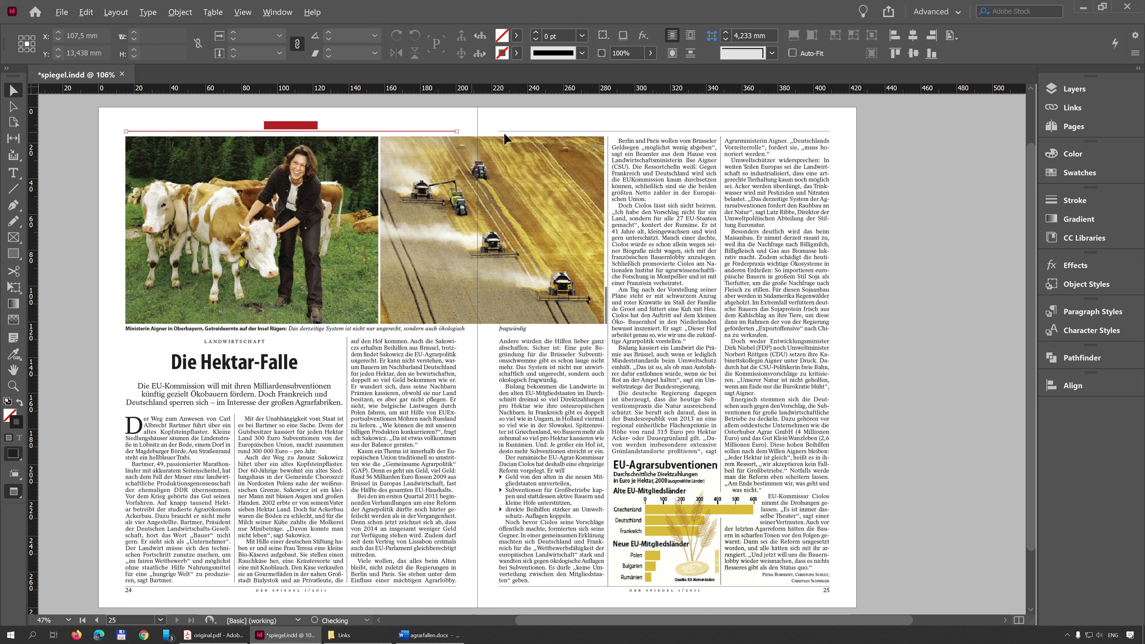
{"action": "left_click", "coordinate": [520, 132]}
{"action": "left_click_drag", "start_coordinate": [500, 131], "coordinate": [830, 131]}
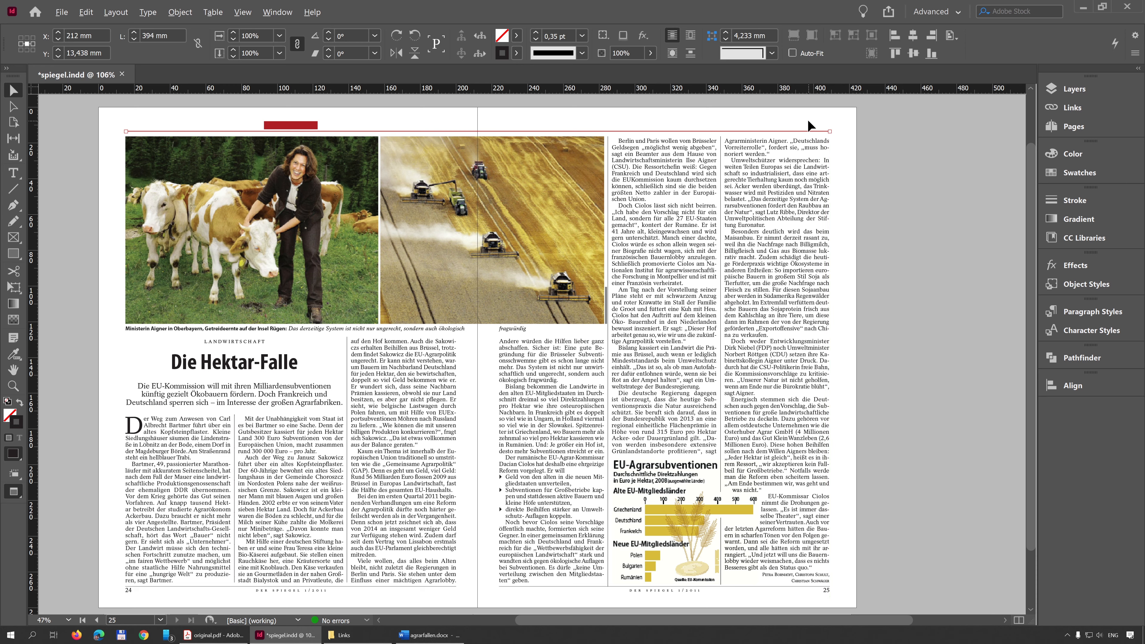
{"action": "left_click", "coordinate": [807, 119]}
{"action": "key", "text": "w"}
{"action": "key", "text": "w"}
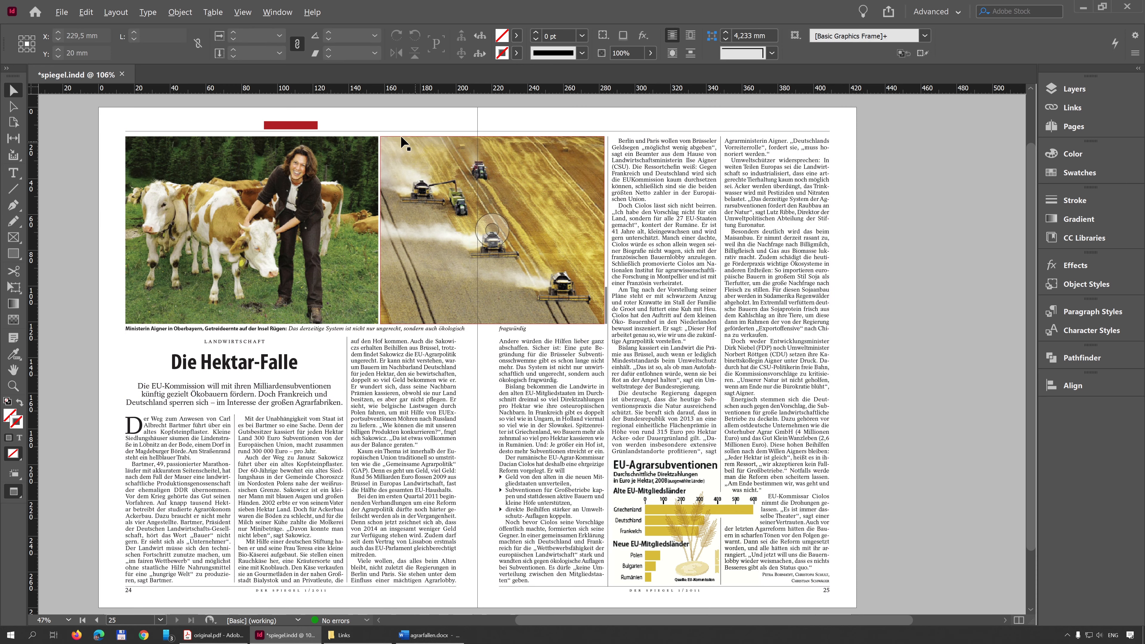
Step: Turn the red header bar on page 24 into a text frame with the Type tool
{"action": "scroll", "coordinate": [262, 111], "scroll_direction": "up", "scroll_amount": 5}
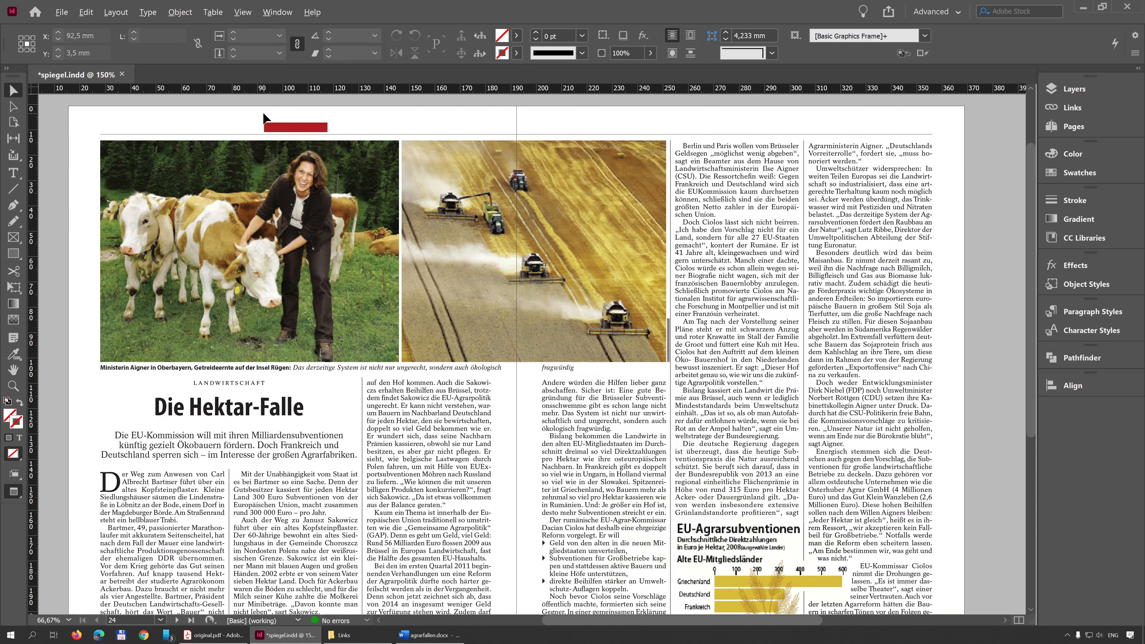
{"action": "left_click", "coordinate": [330, 149]}
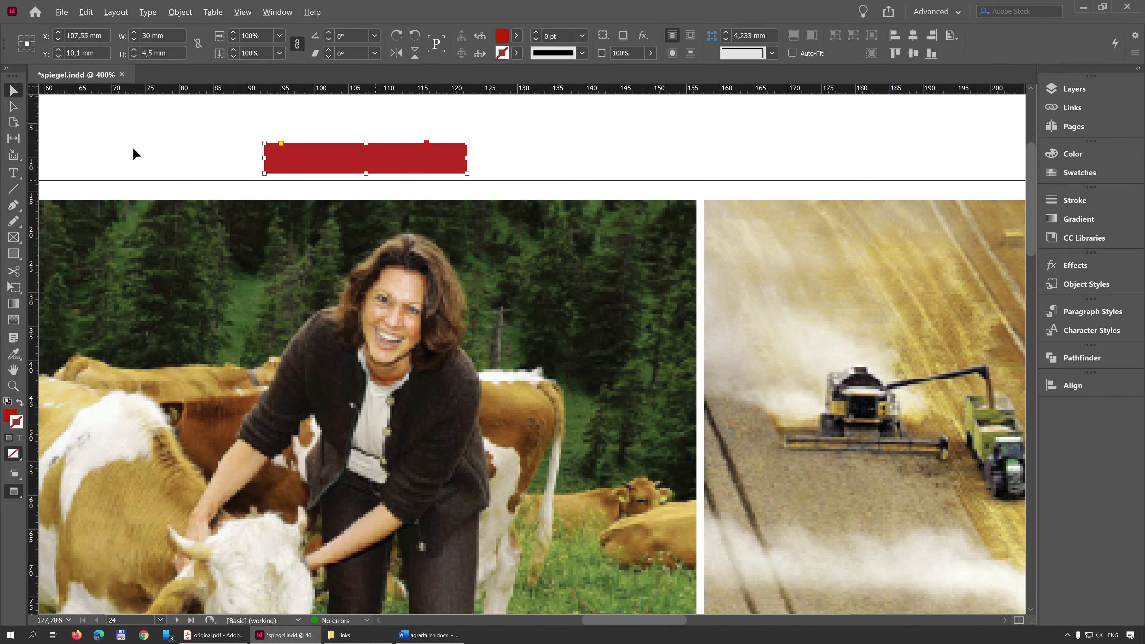
{"action": "left_click", "coordinate": [15, 177]}
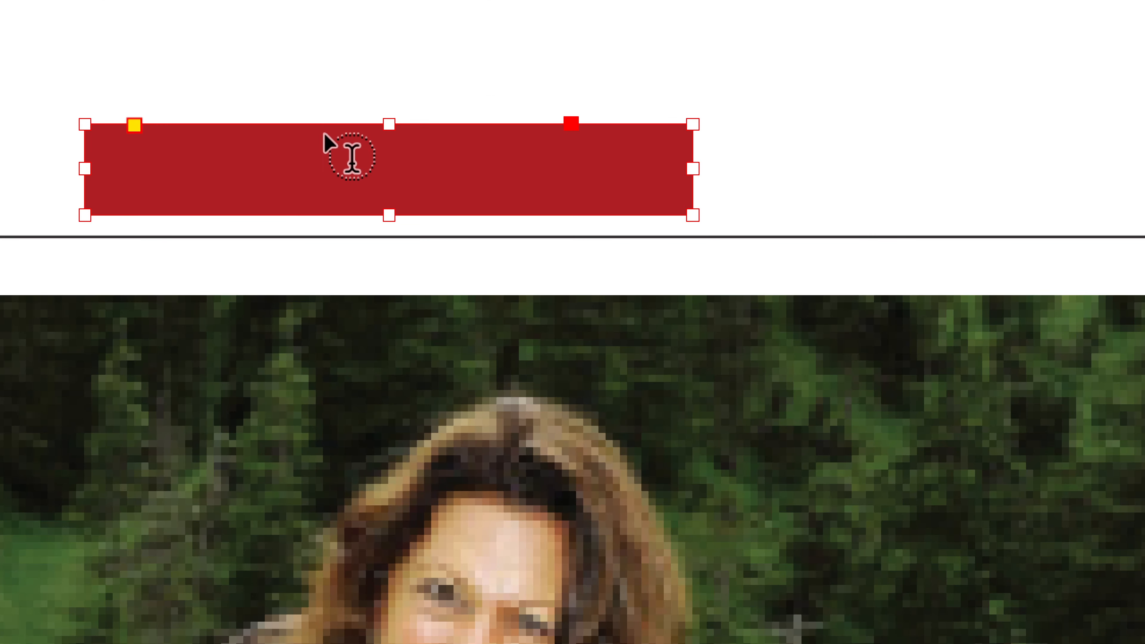
{"action": "left_click", "coordinate": [373, 168]}
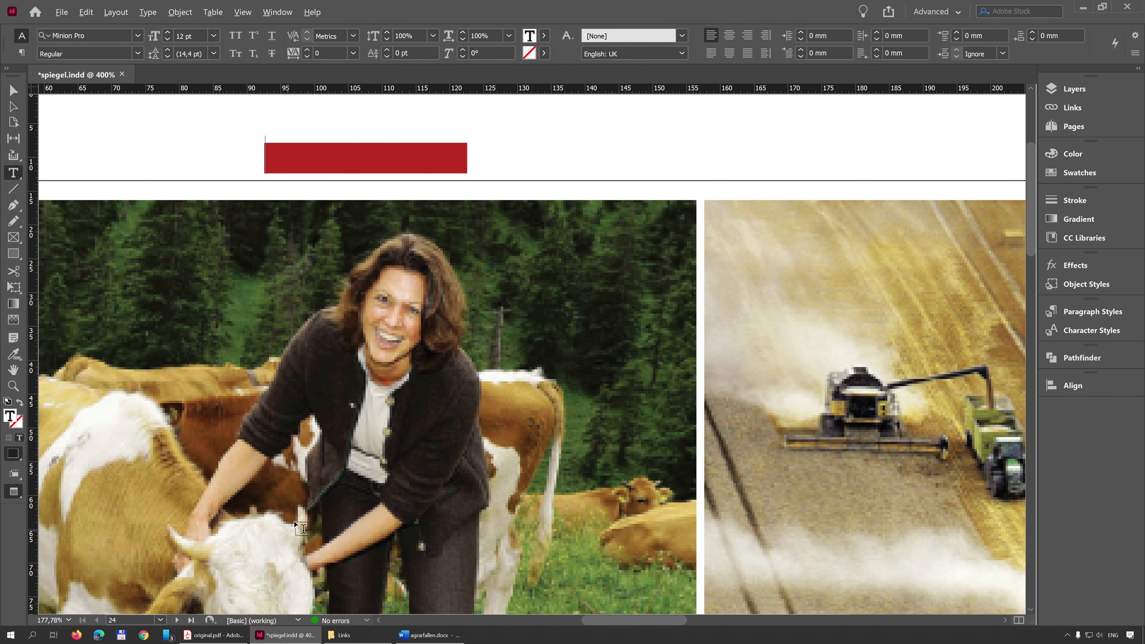
Step: Copy the section name Deutschland from original.pdf in Acrobat and paste it into page 24's red header bar in InDesign
{"action": "left_click", "coordinate": [213, 635]}
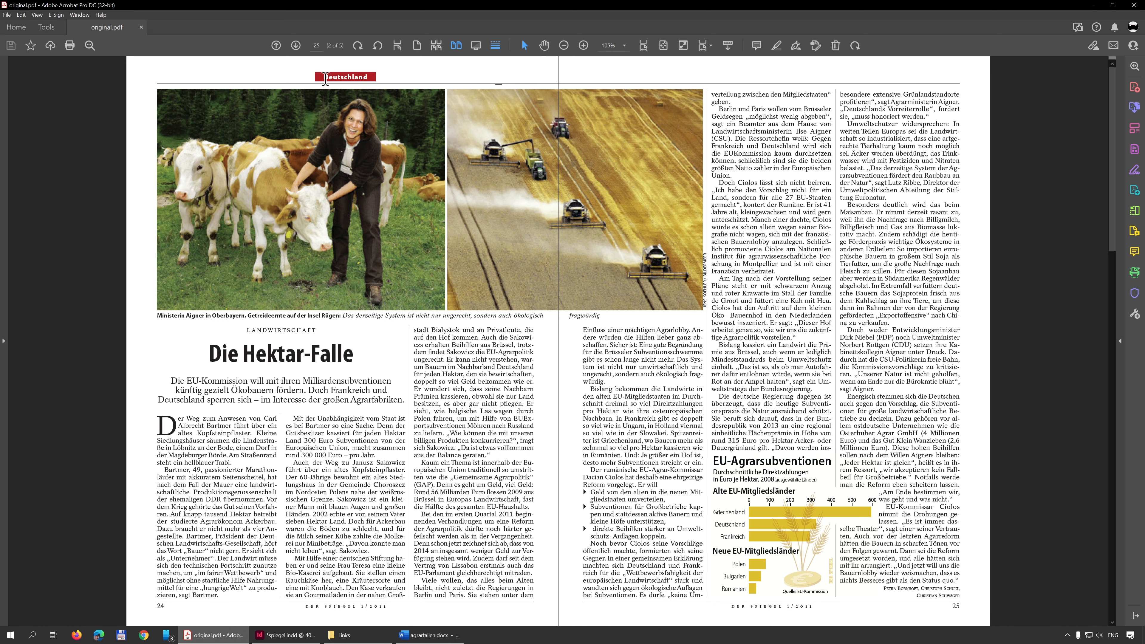
{"action": "left_click_drag", "start_coordinate": [322, 77], "coordinate": [360, 81]}
{"action": "right_click", "coordinate": [361, 81]}
{"action": "left_click", "coordinate": [381, 96]}
{"action": "key", "text": "alt+Tab"}
{"action": "right_click", "coordinate": [334, 158]}
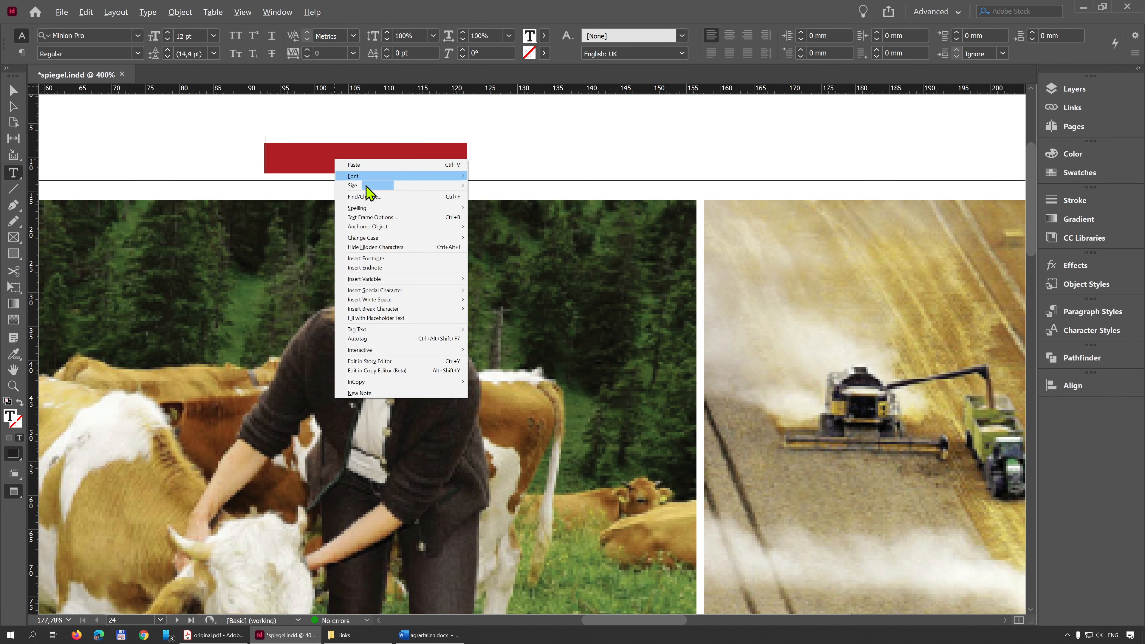
{"action": "left_click", "coordinate": [373, 165]}
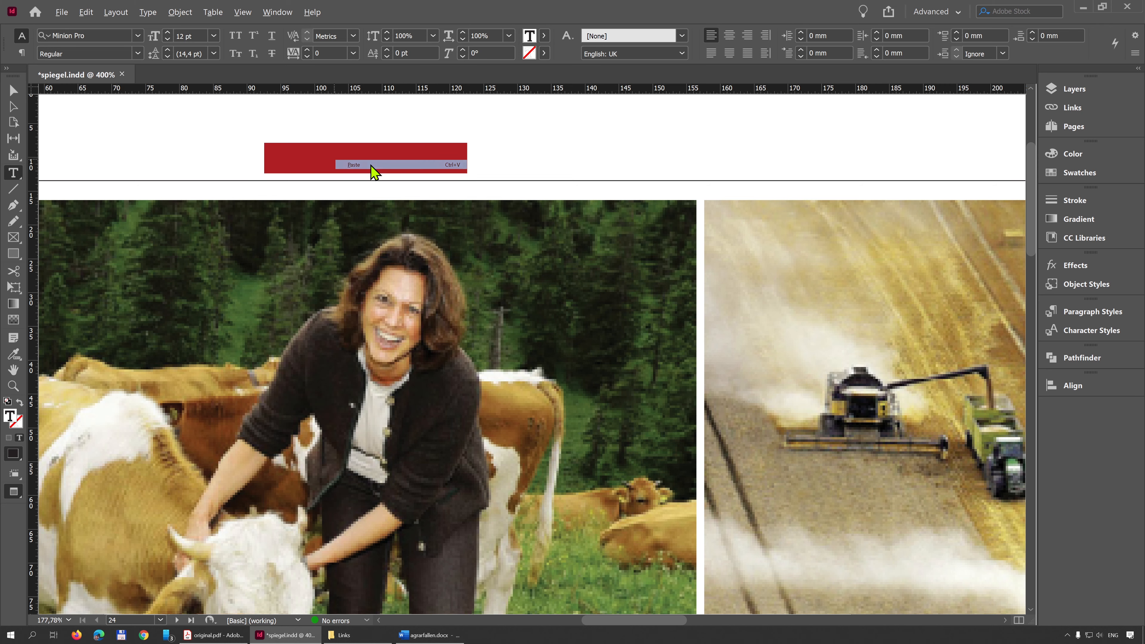
Step: Apply the "section name" paragraph style to the Deutschland text in the red bar
{"action": "left_click_drag", "start_coordinate": [411, 158], "coordinate": [264, 159]}
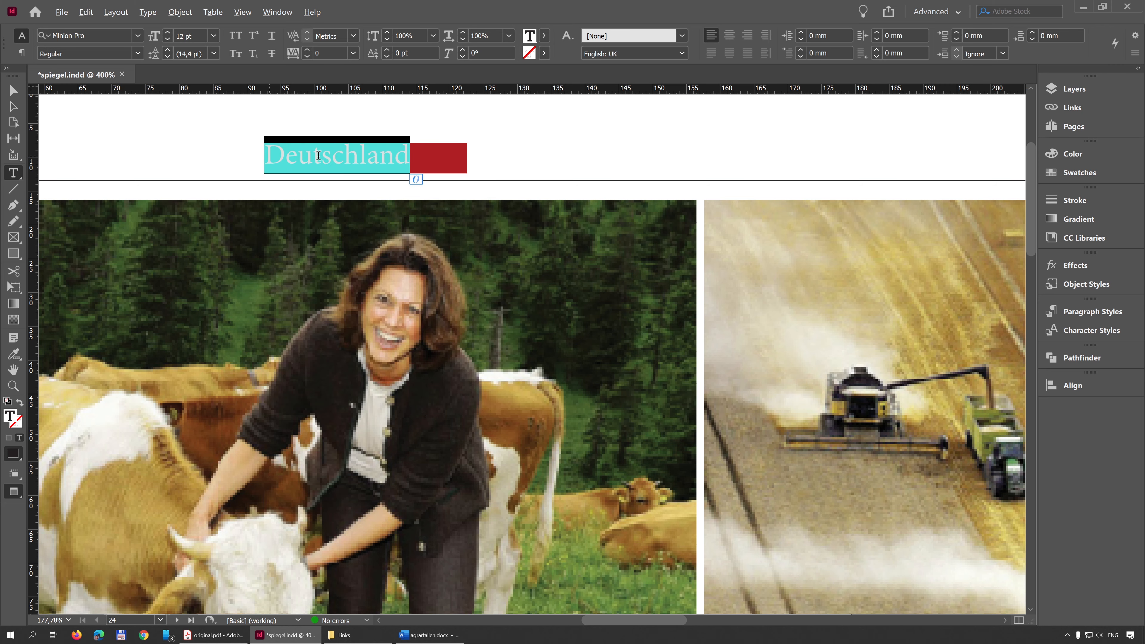
{"action": "left_click", "coordinate": [1095, 318]}
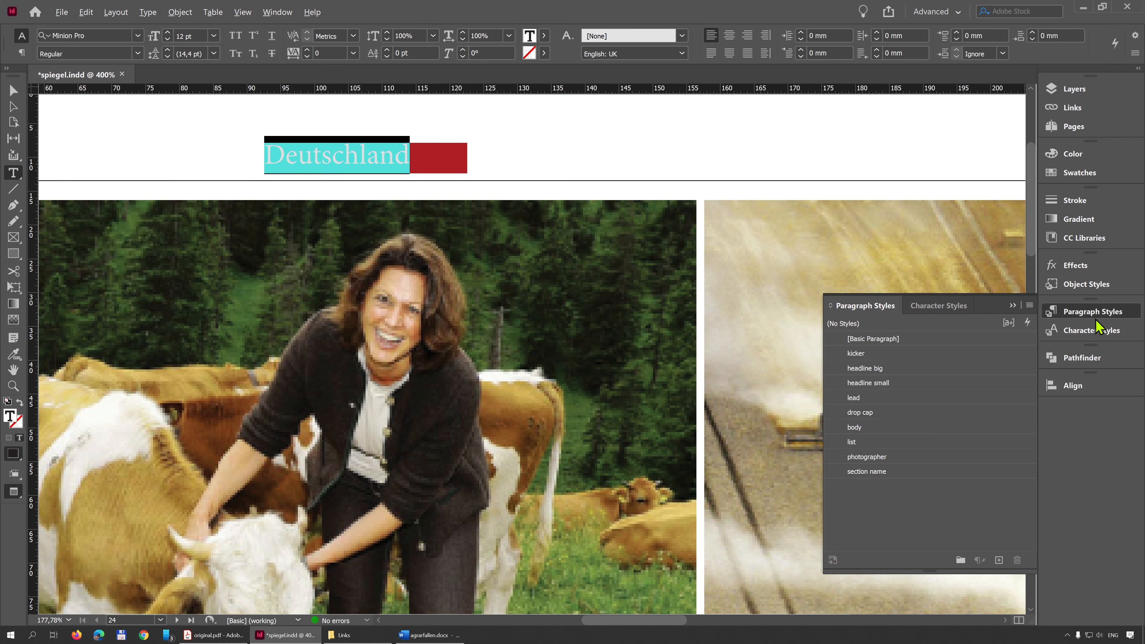
{"action": "left_click", "coordinate": [880, 472]}
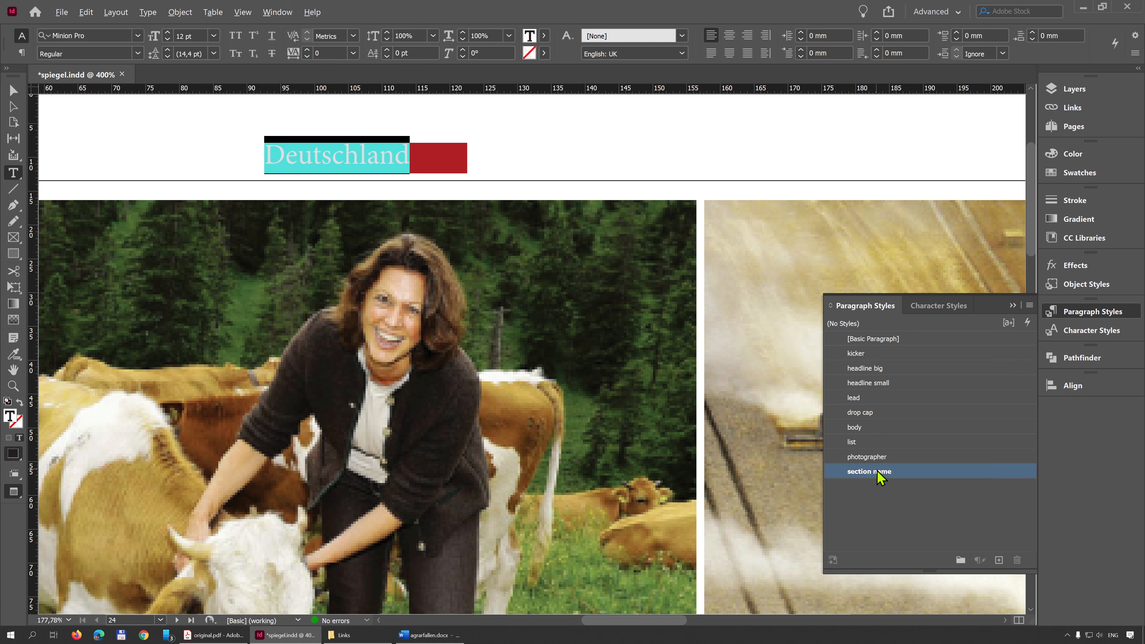
Step: Vertically centre the Deutschland text inside its red frame and close the paragraph style list
{"action": "left_click", "coordinate": [13, 90]}
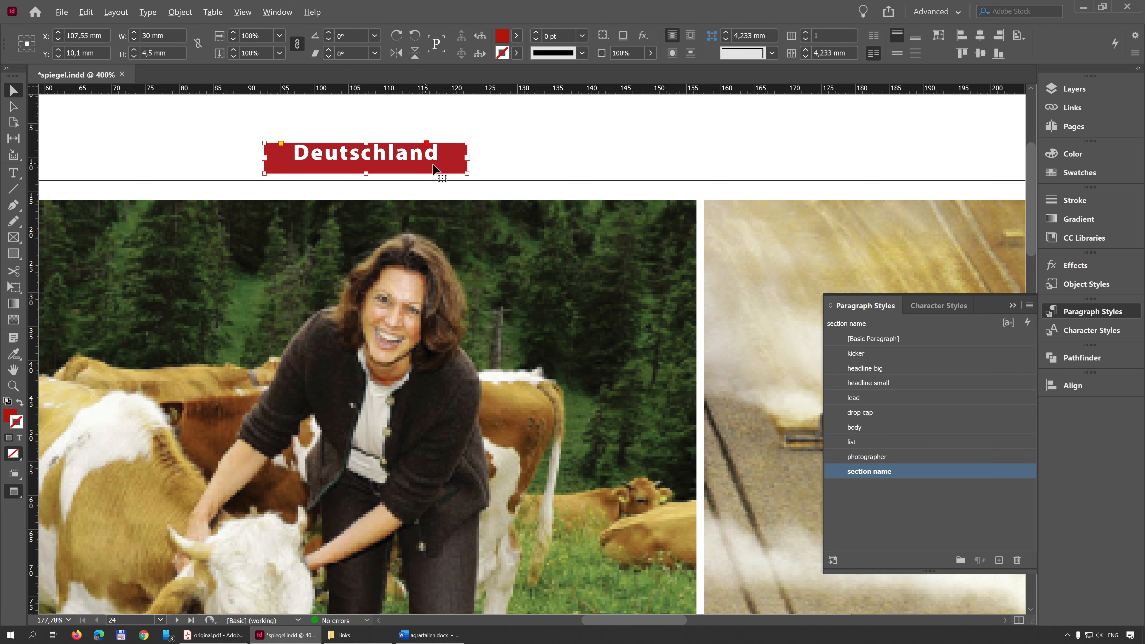
{"action": "left_click", "coordinate": [892, 55]}
{"action": "left_click", "coordinate": [563, 158]}
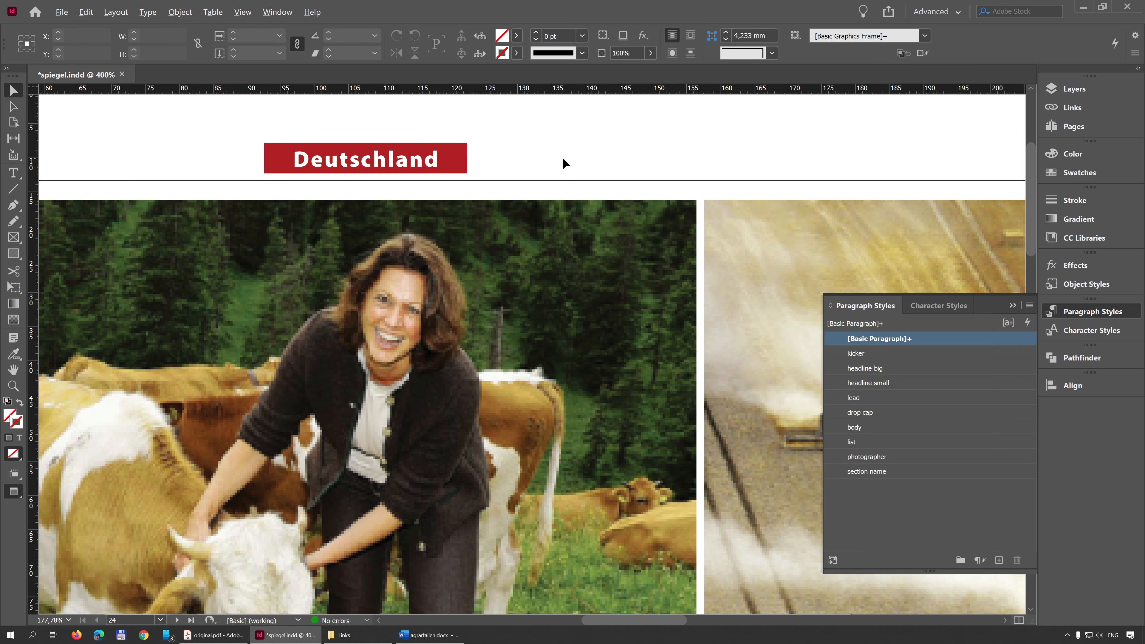
{"action": "key", "text": "ctrl+0"}
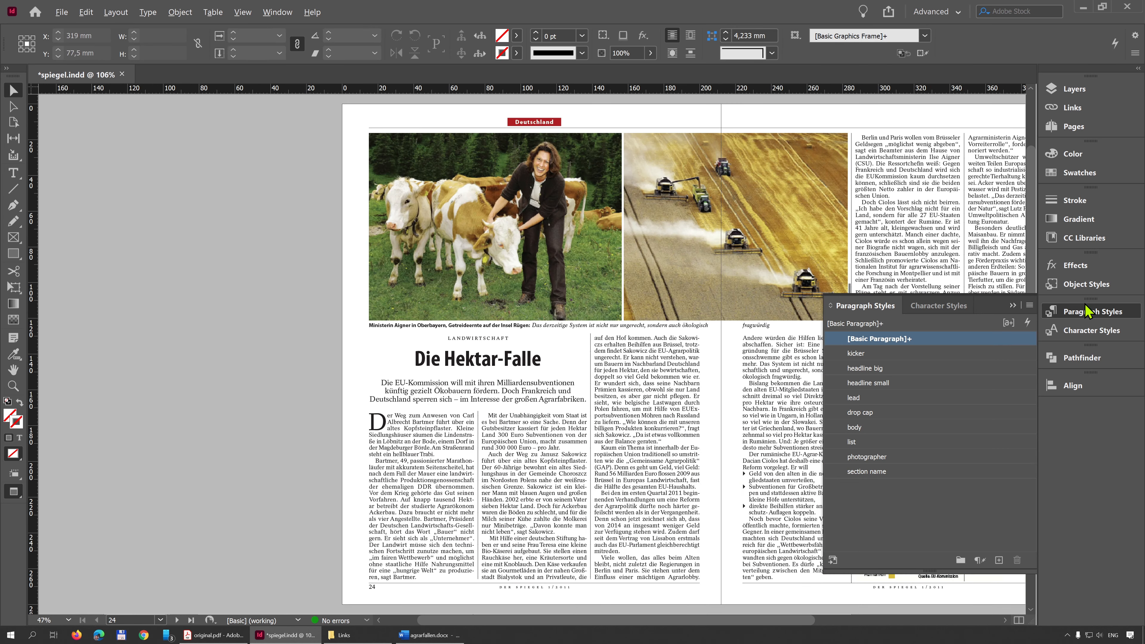
{"action": "key", "text": "ctrl+alt+0"}
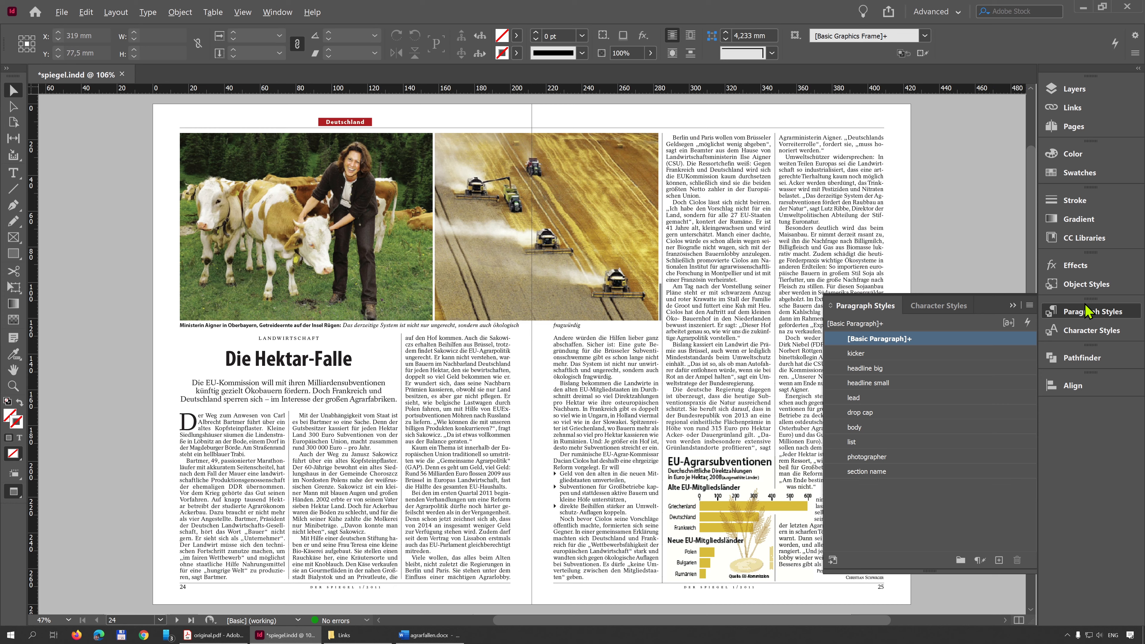
{"action": "left_click", "coordinate": [1013, 306]}
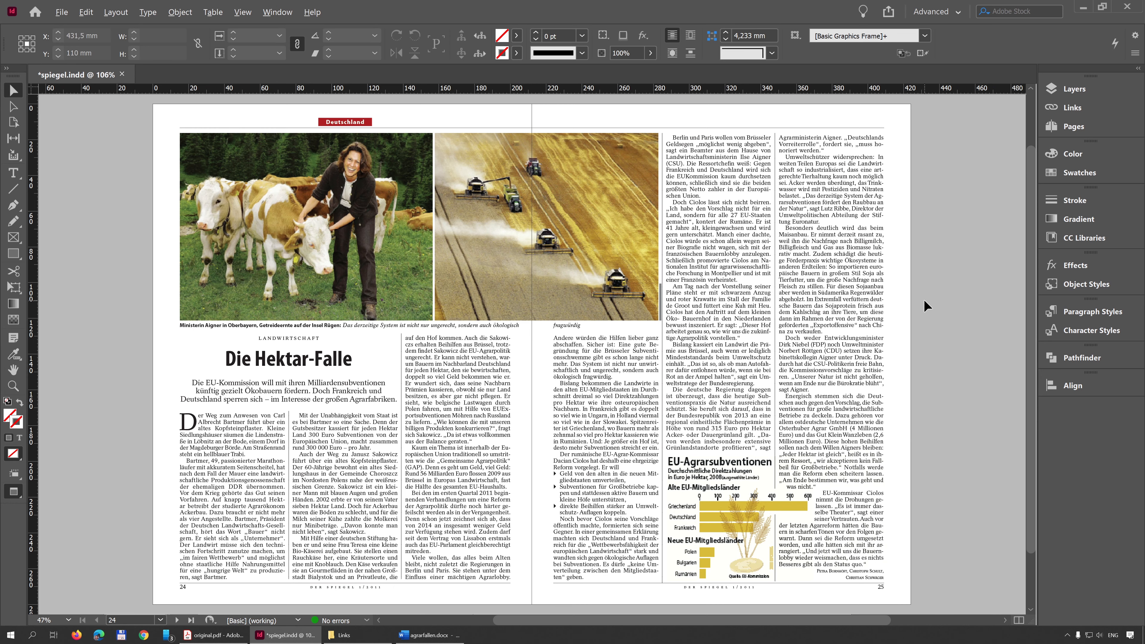